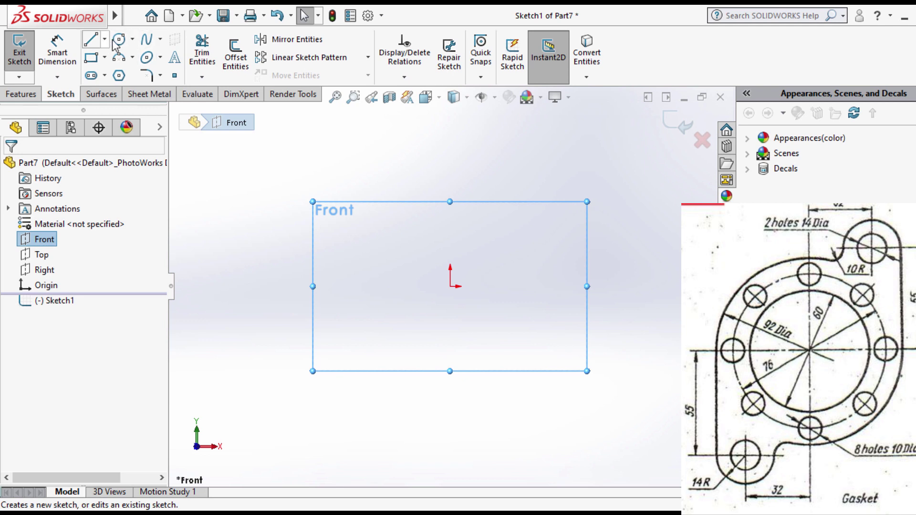
# Draw inner, outer and middle circles on the origin, making the middle one construction geometry
pyautogui.click(119, 39)
pyautogui.click(450, 286)
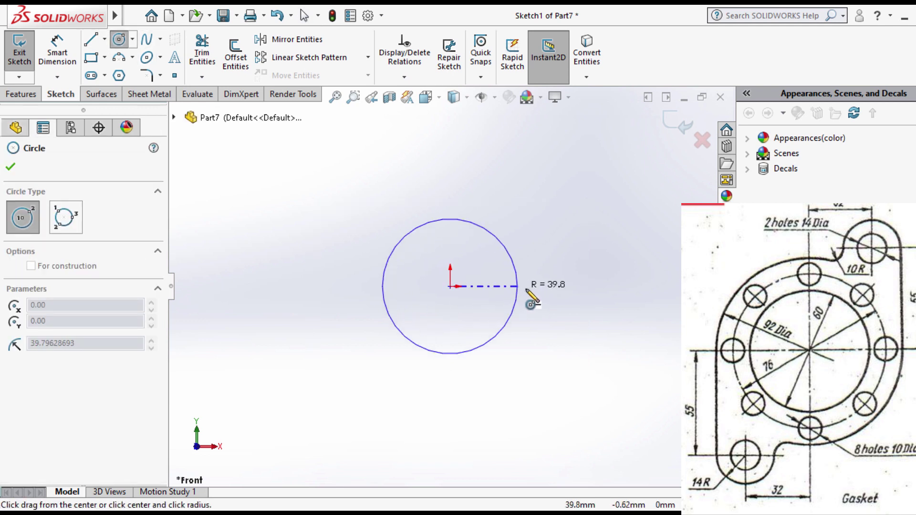
pyautogui.click(535, 286)
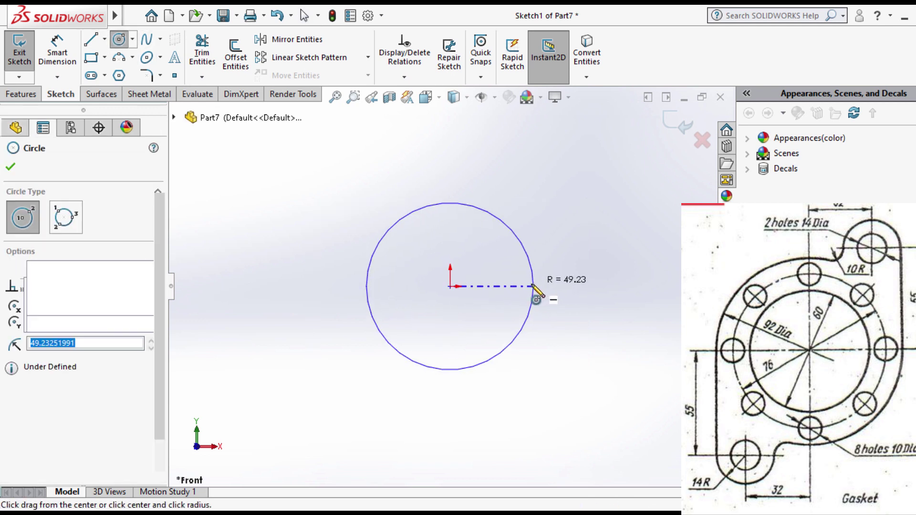
pyautogui.click(450, 286)
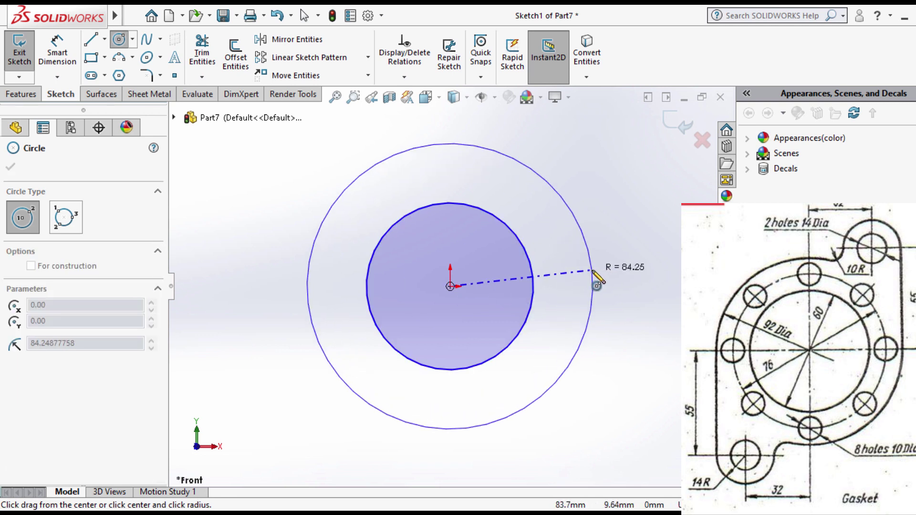
pyautogui.click(593, 286)
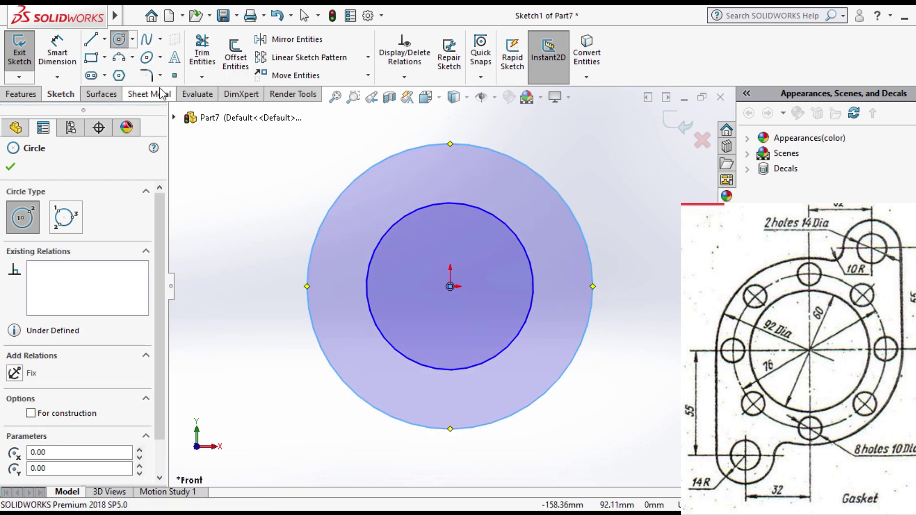
pyautogui.click(450, 286)
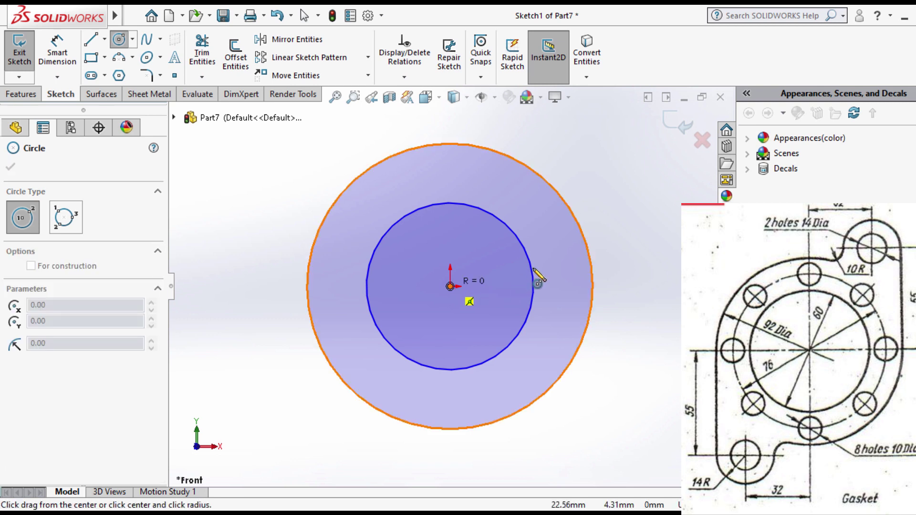
pyautogui.click(564, 275)
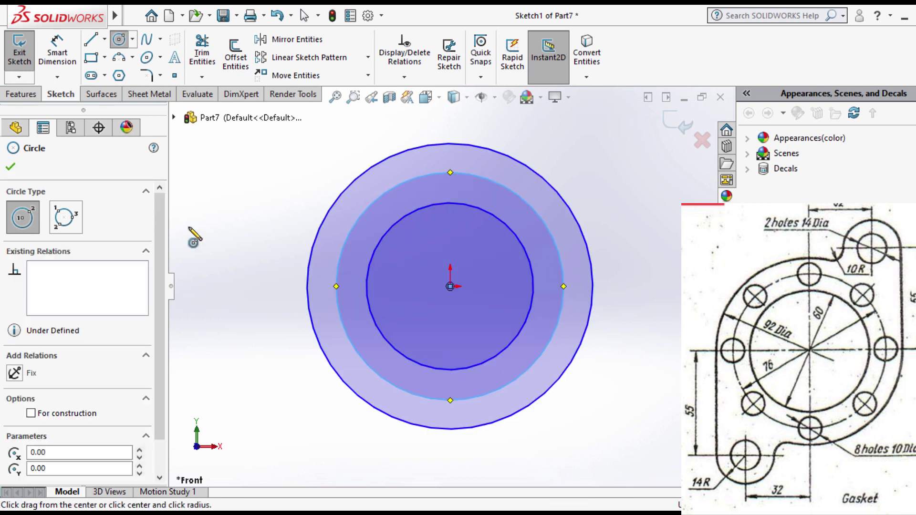
pyautogui.click(31, 413)
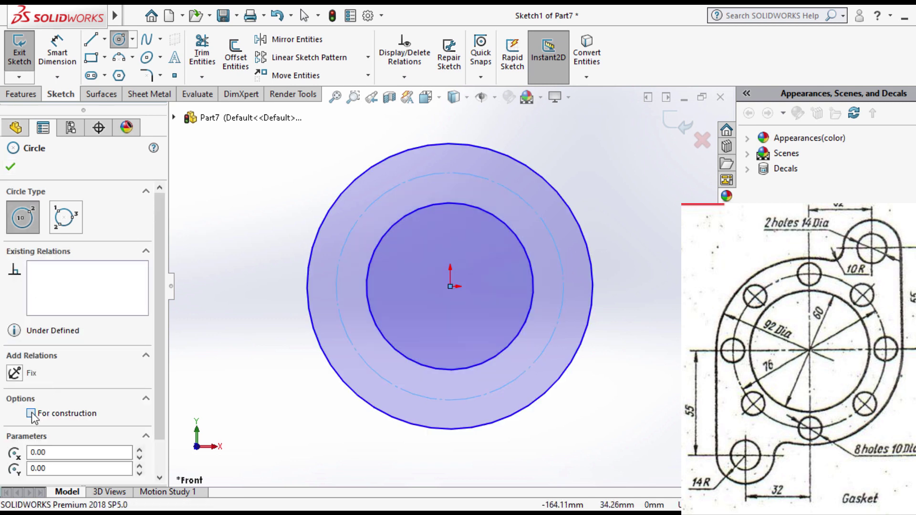
pyautogui.click(10, 167)
pyautogui.scroll(-1, 385, 199)
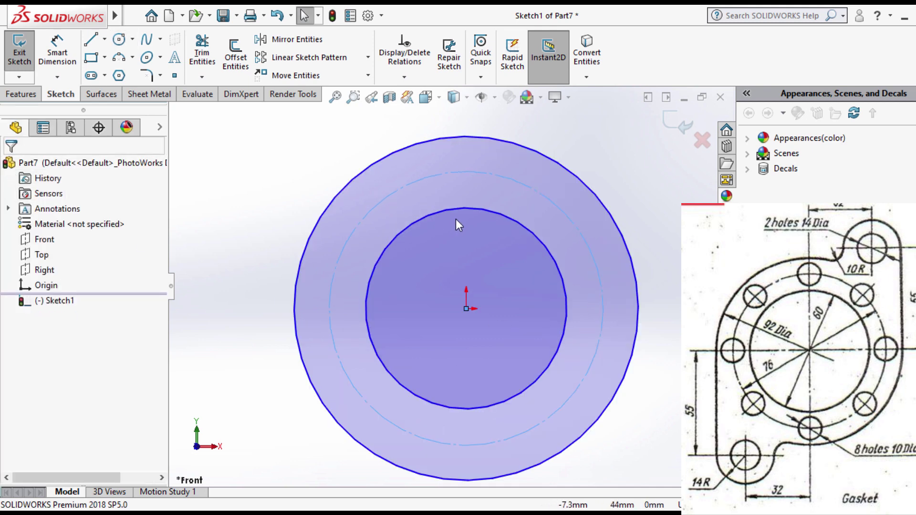
# Dimension the outer circle Ø92, the inner circle Ø60 and the construction circle Ø72
pyautogui.click(57, 52)
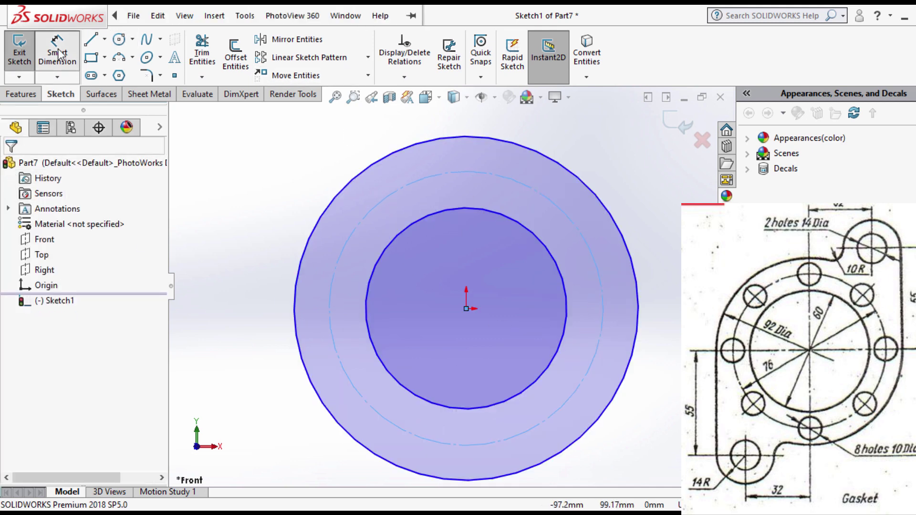
pyautogui.click(403, 153)
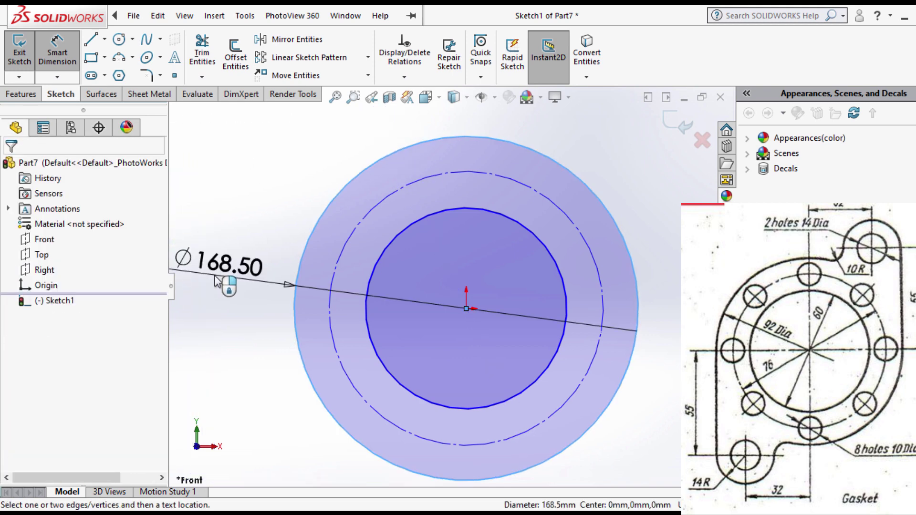
pyautogui.click(217, 282)
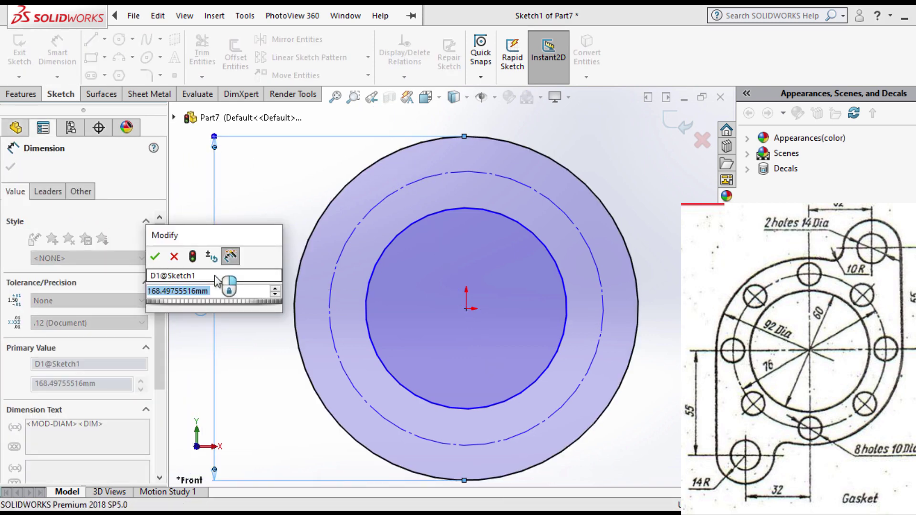
pyautogui.write('92')
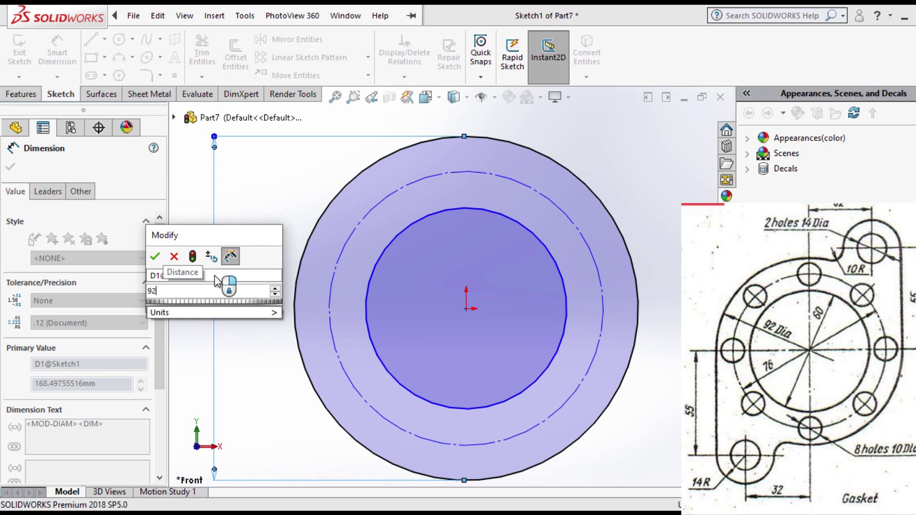
pyautogui.press('Return')
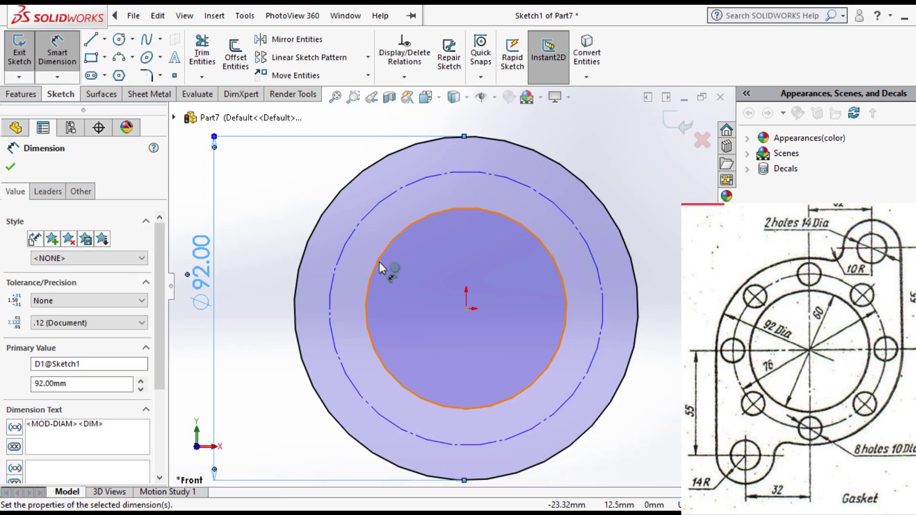
pyautogui.click(379, 264)
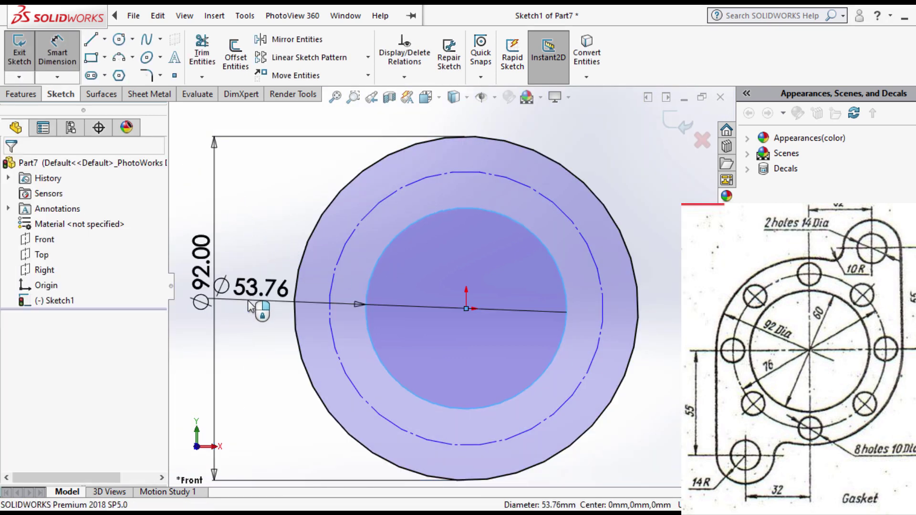
pyautogui.click(249, 305)
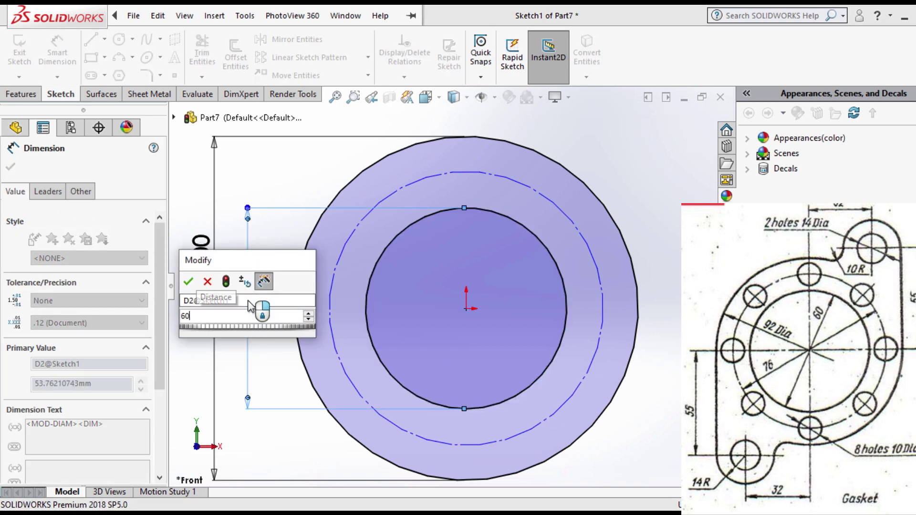
pyautogui.press('Escape')
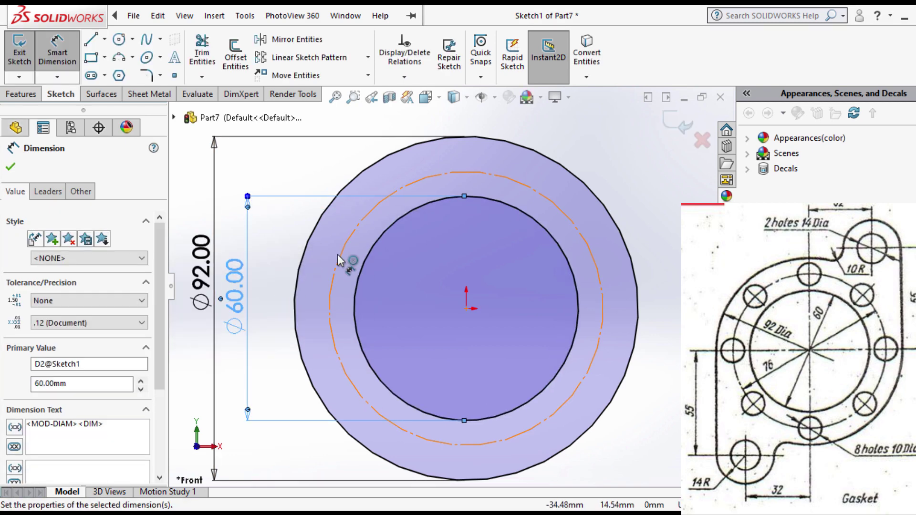
pyautogui.click(337, 260)
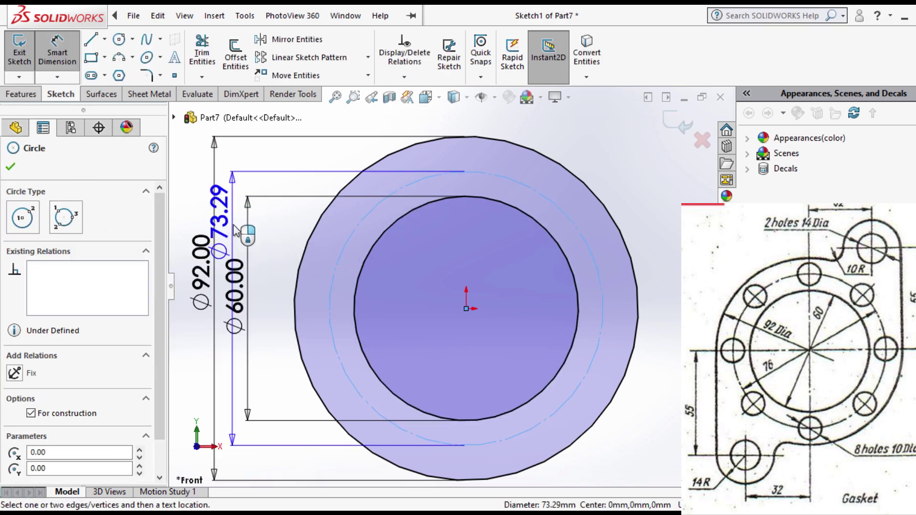
pyautogui.click(236, 230)
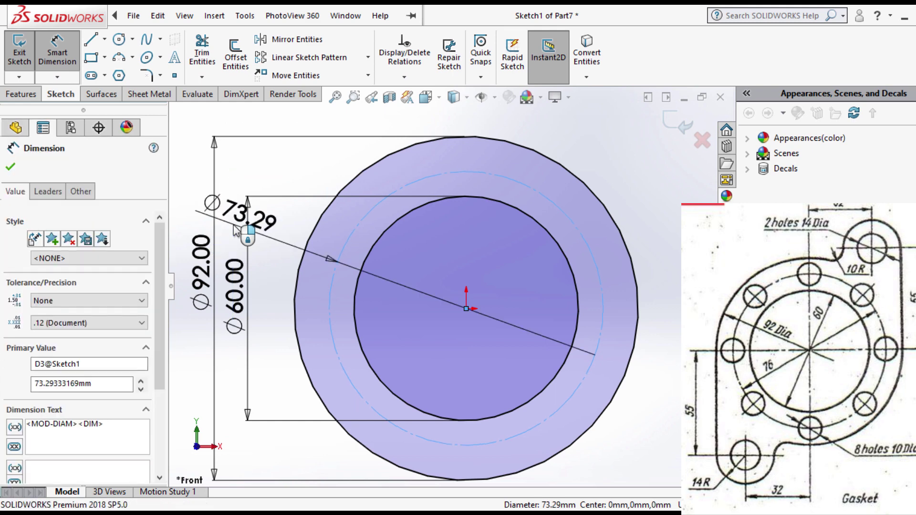
pyautogui.write('72')
pyautogui.click(174, 206)
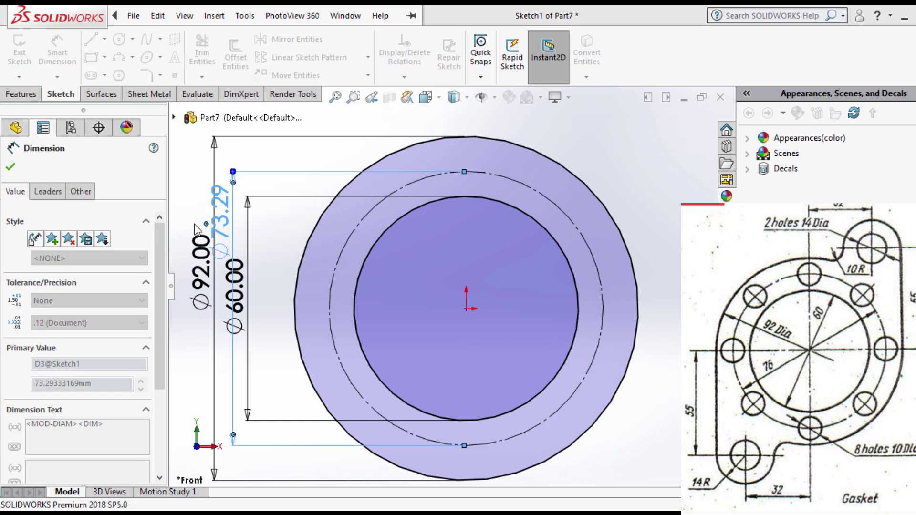
# Line up the Ø60 and Ø72 dimension texts beside the Ø92 dimension at the left
pyautogui.click(256, 294)
pyautogui.moveTo(220, 219); pyautogui.dragTo(231, 291)
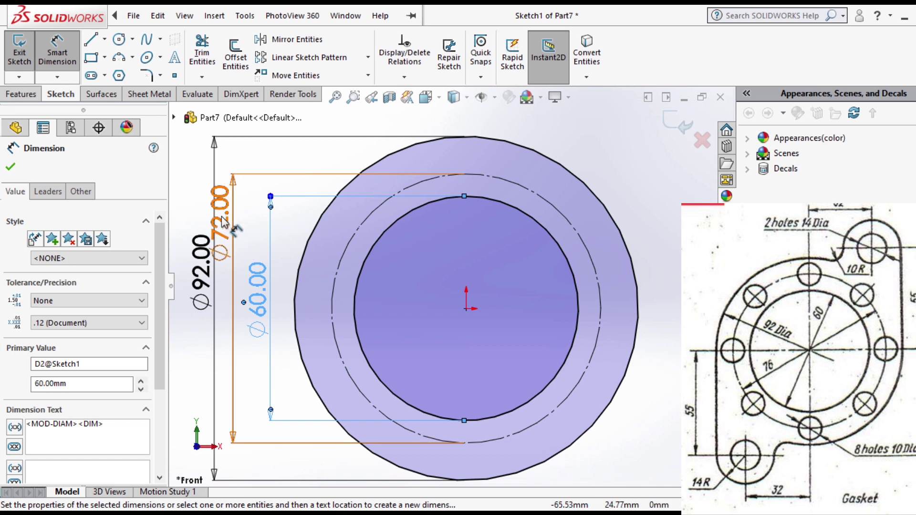
pyautogui.click(231, 292)
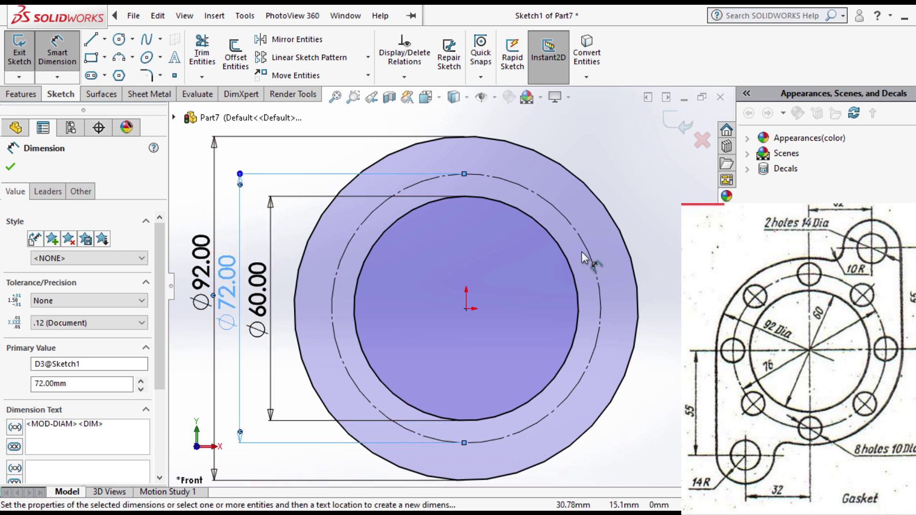
pyautogui.scroll(1, 563, 231)
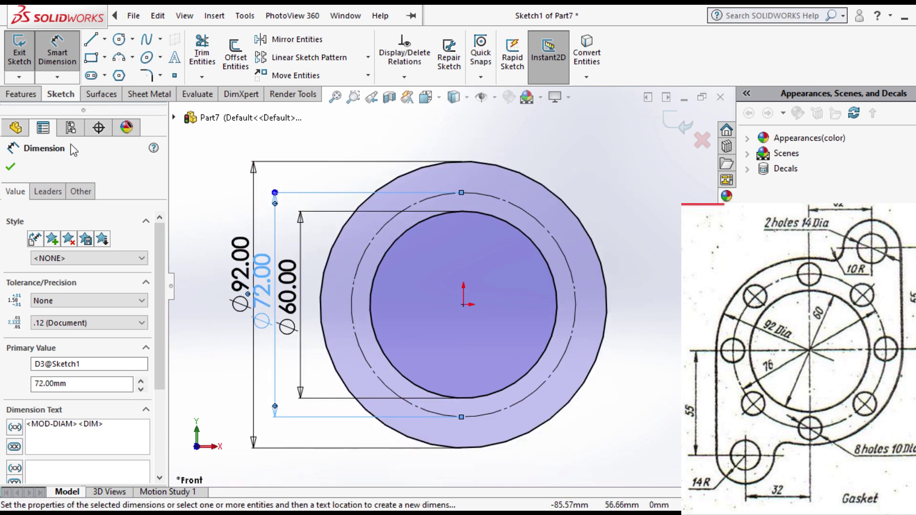
pyautogui.click(10, 168)
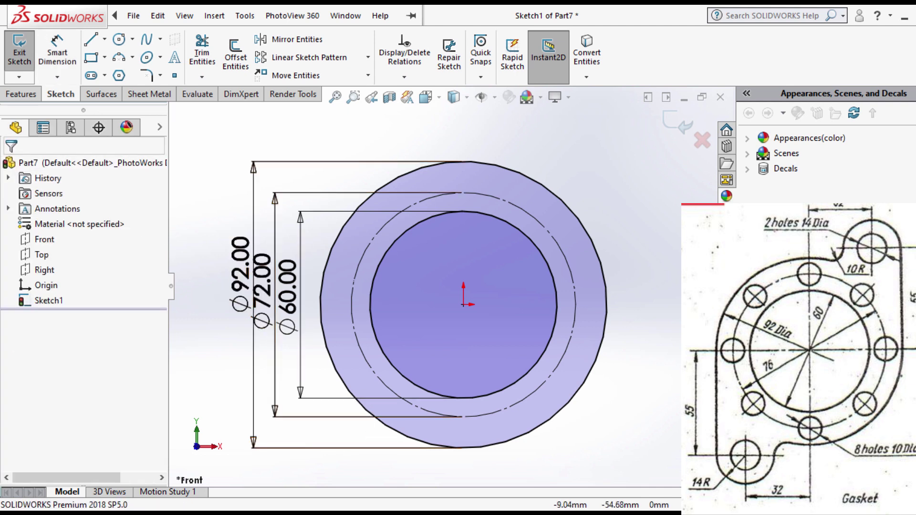
# Sketch a small circle centred on the top of the 72 mm construction circle
pyautogui.click(118, 39)
pyautogui.click(463, 193)
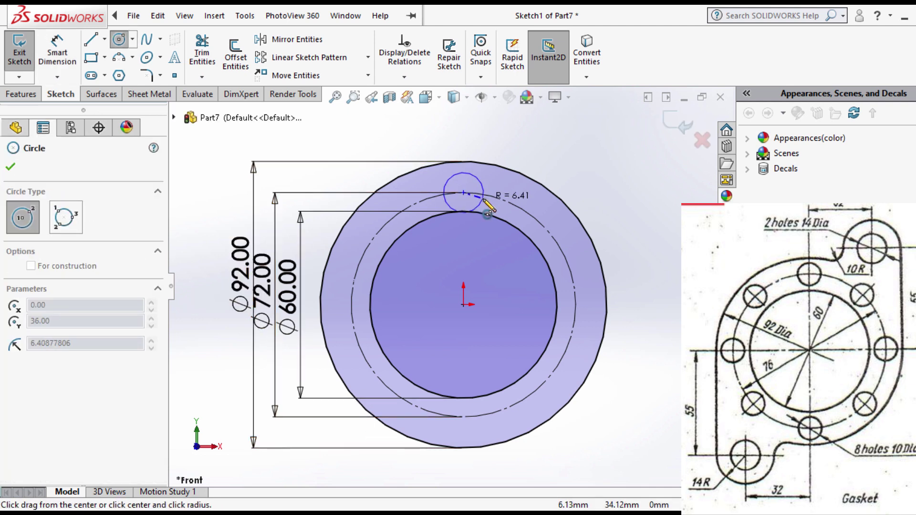
pyautogui.click(479, 199)
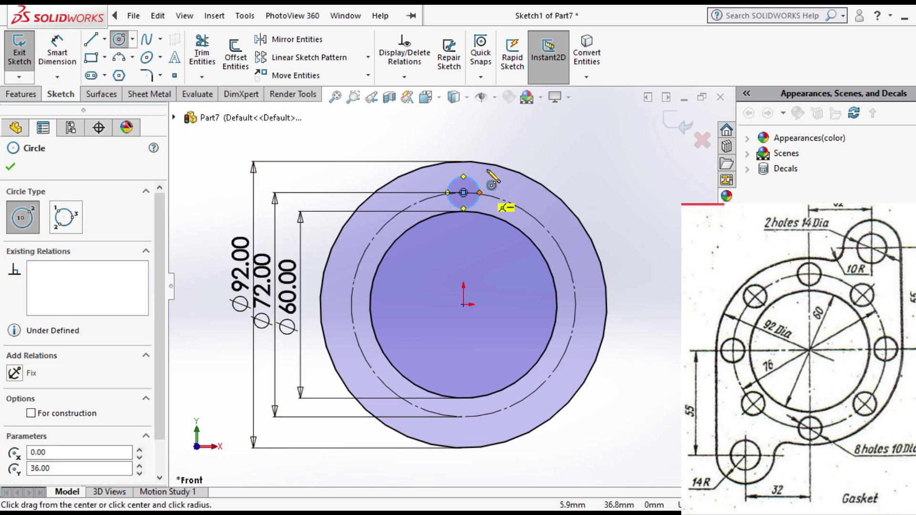
pyautogui.scroll(-1, 476, 189)
pyautogui.press('Escape')
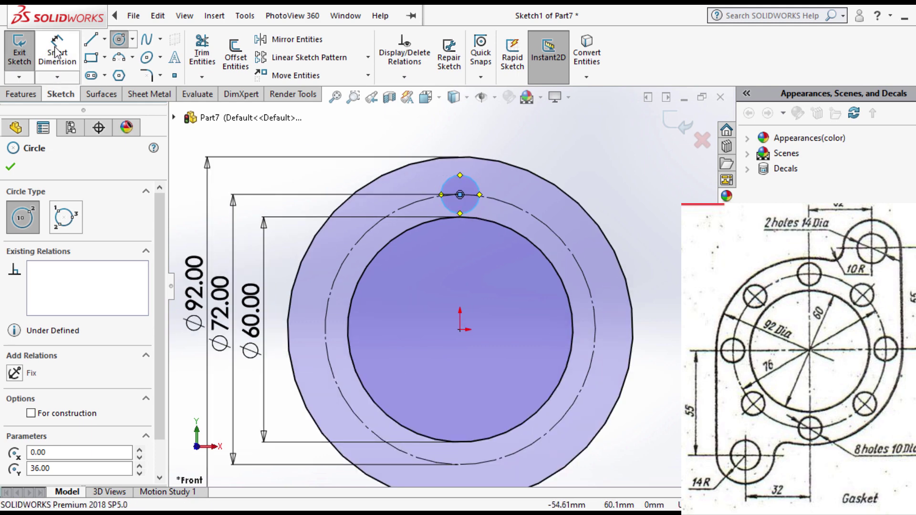
# Dimension the small bolt-hole circle to a 10 mm diameter
pyautogui.click(470, 180)
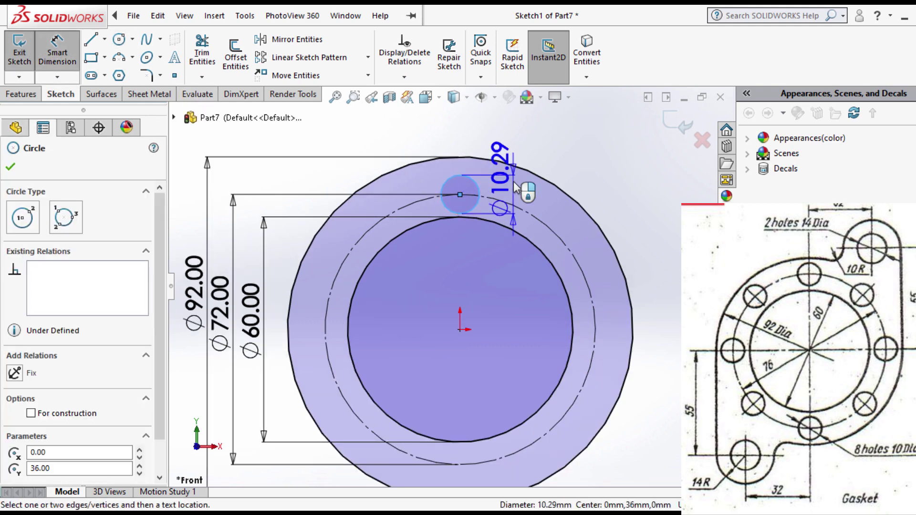
pyautogui.click(515, 187)
pyautogui.write('10')
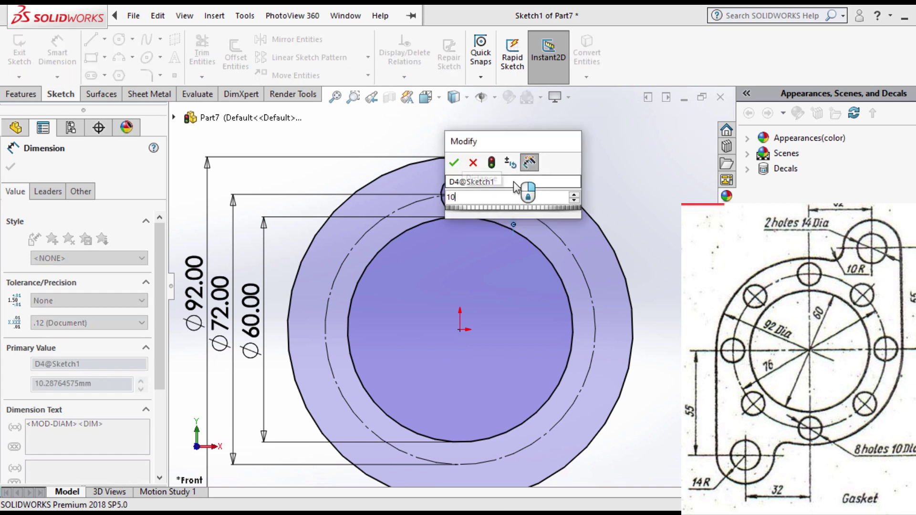
pyautogui.press('Return')
pyautogui.write('10')
pyautogui.press('Return')
pyautogui.scroll(1, 501, 234)
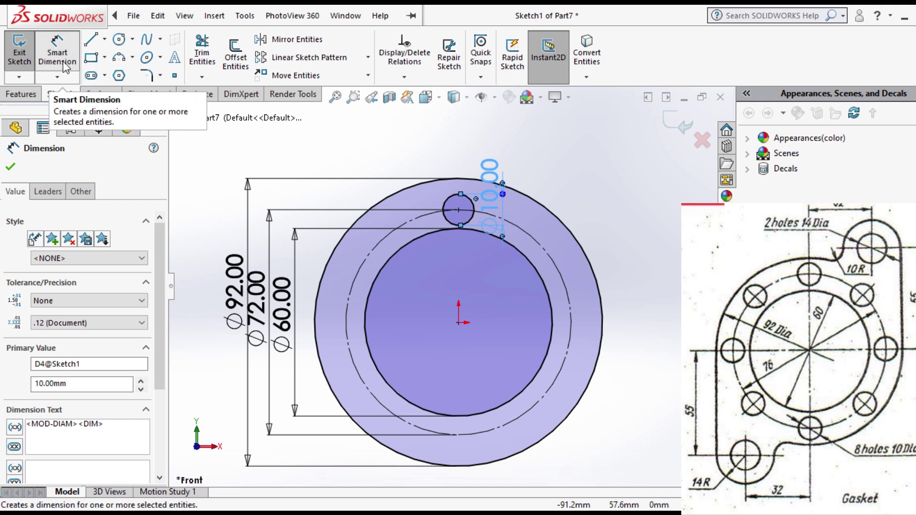
pyautogui.click(11, 168)
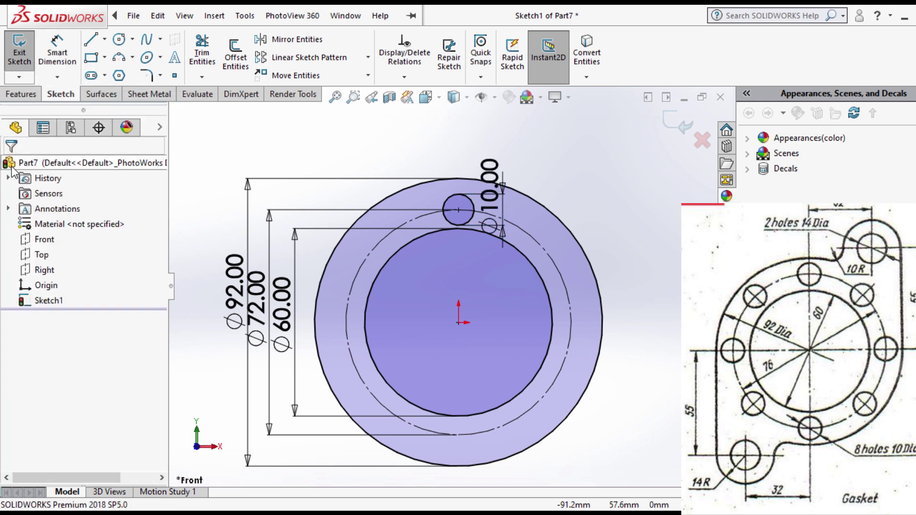
# Circular-pattern the Ø10 circle into 10 equally spaced instances around the bolt circle
pyautogui.click(368, 57)
pyautogui.click(343, 92)
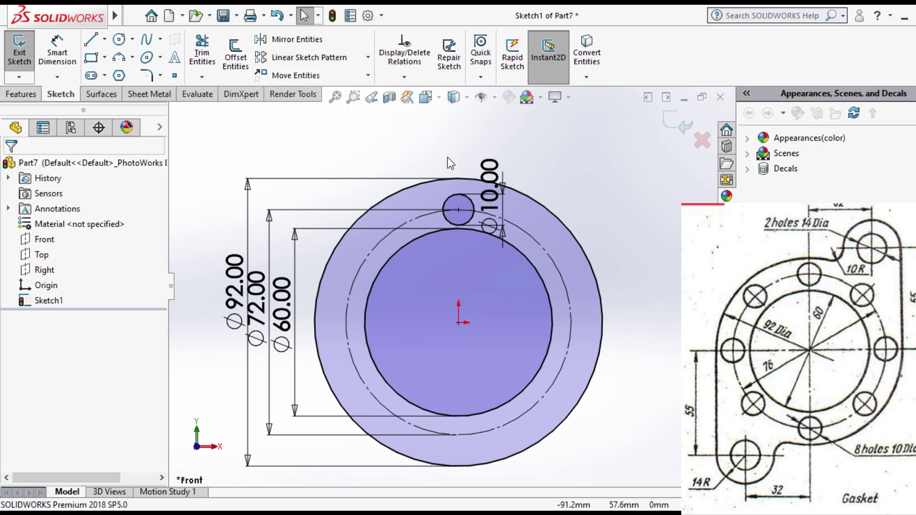
pyautogui.click(448, 208)
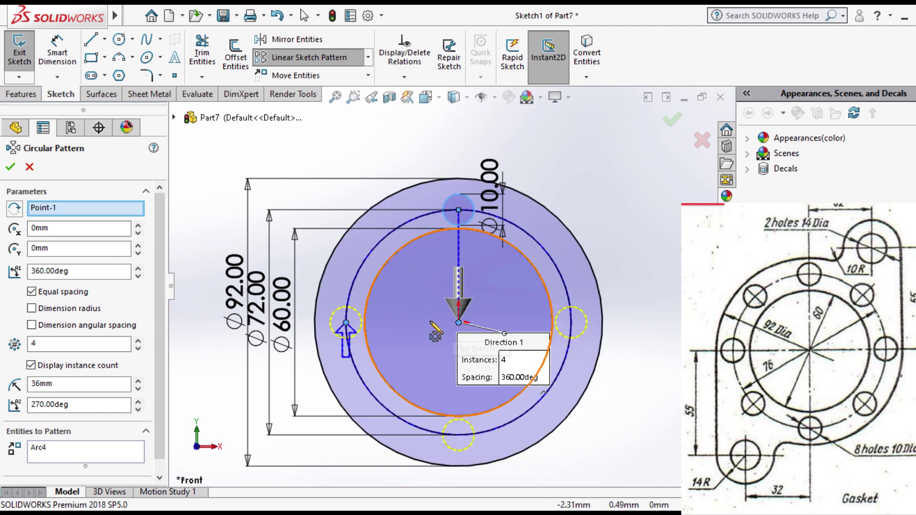
pyautogui.click(138, 342)
pyautogui.click(138, 341)
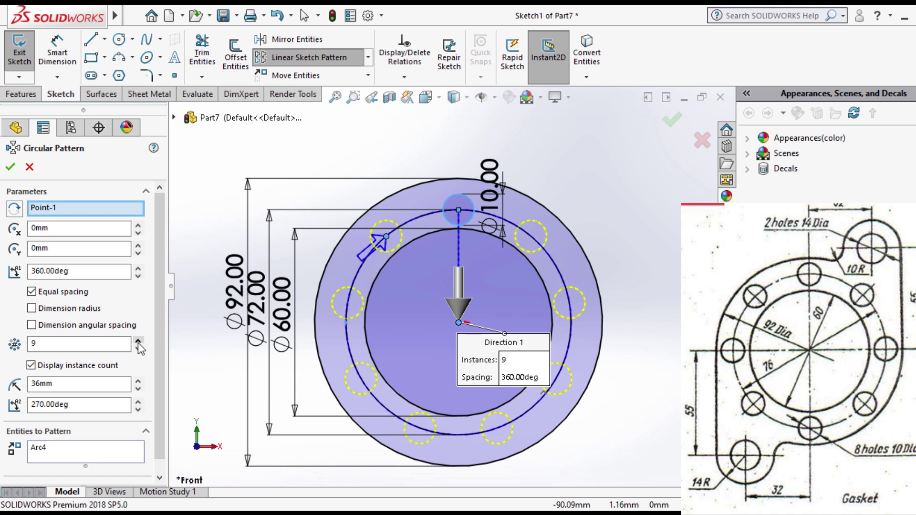
pyautogui.click(138, 342)
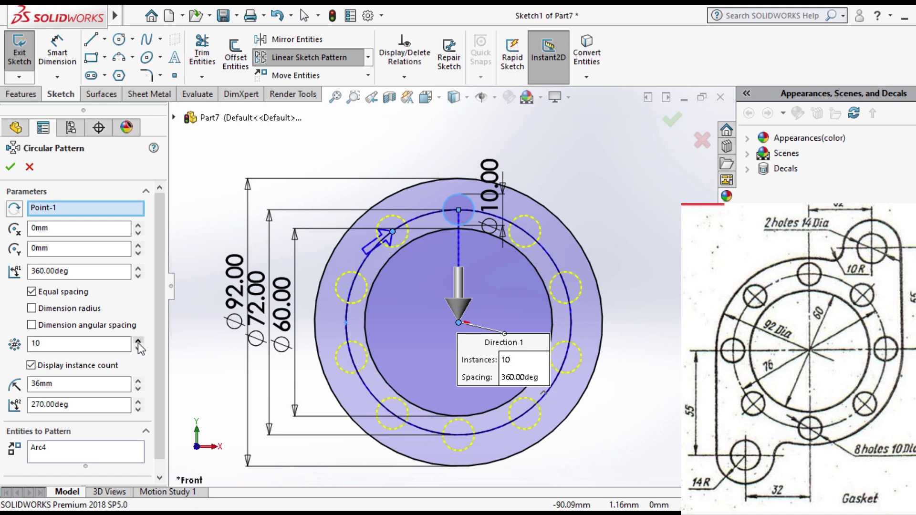
pyautogui.click(10, 168)
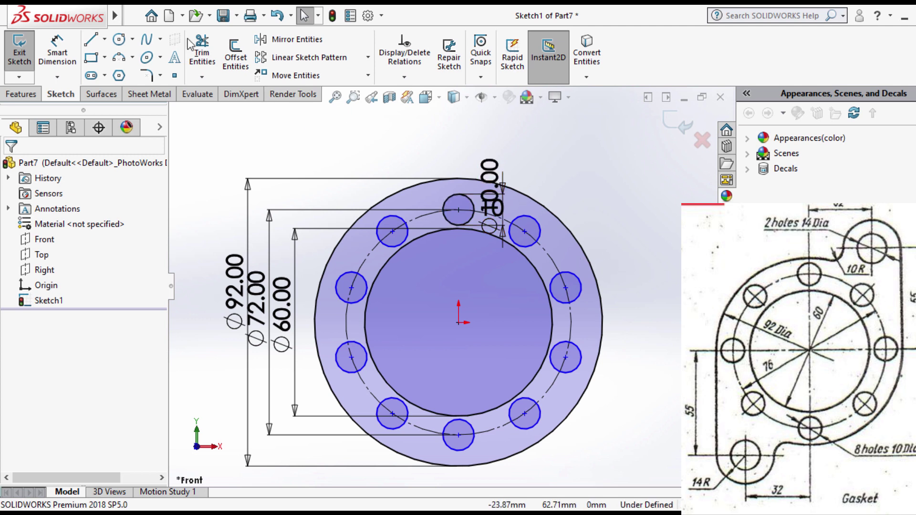
# Draw three connected lines forming an upright rectangular lug on the outer circle's right side
pyautogui.click(105, 39)
pyautogui.click(114, 56)
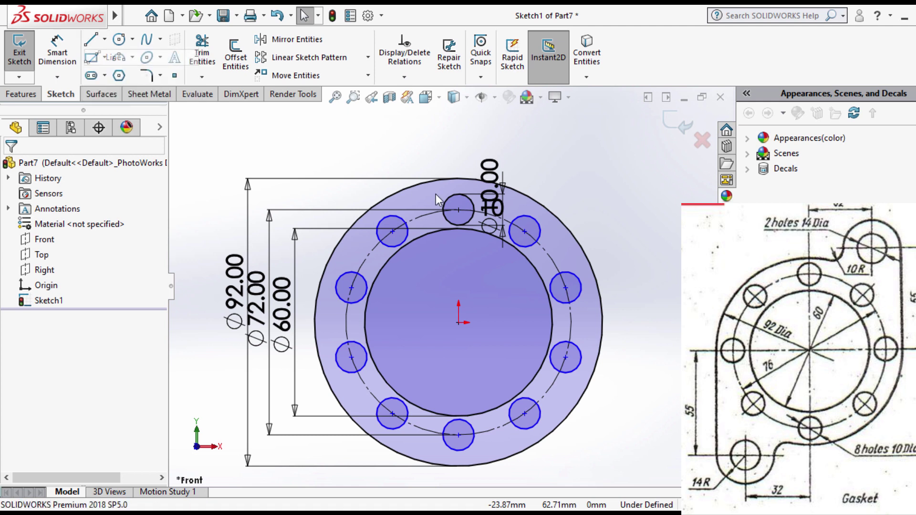
pyautogui.click(602, 323)
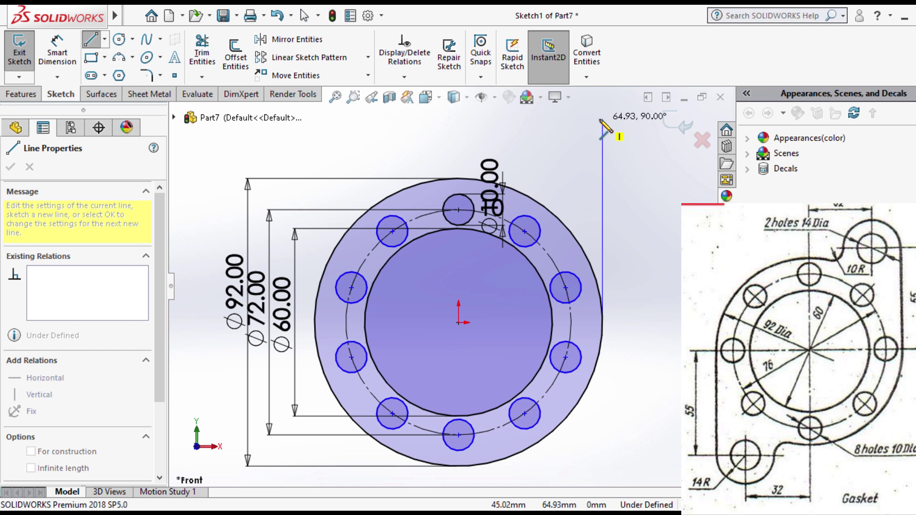
pyautogui.click(601, 119)
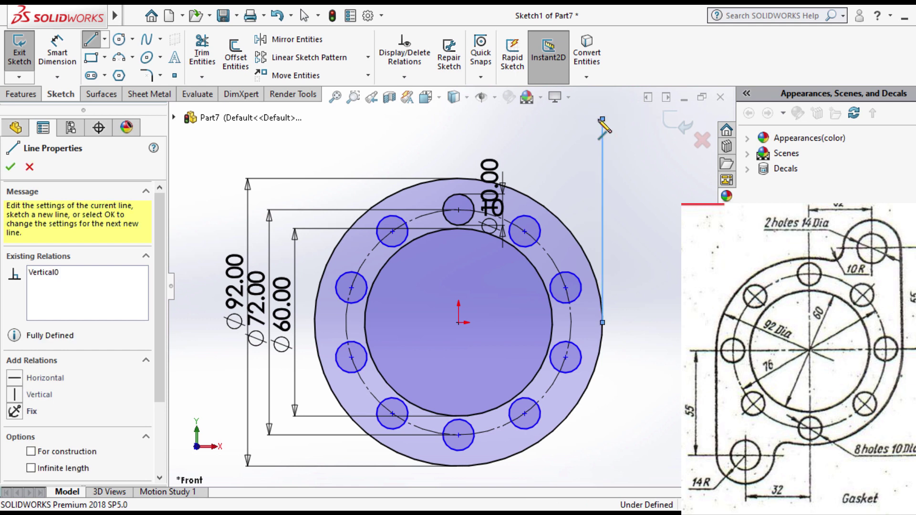
pyautogui.click(534, 119)
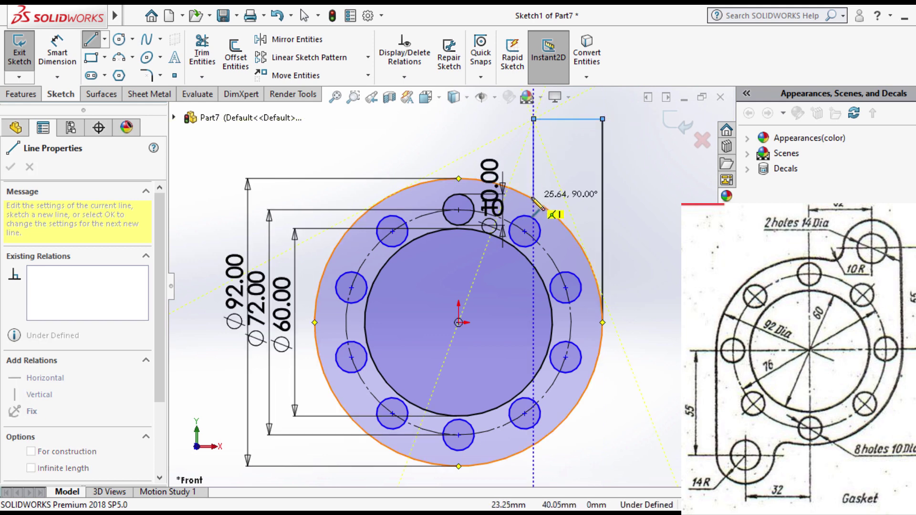
pyautogui.click(534, 200)
pyautogui.rightClick(638, 202)
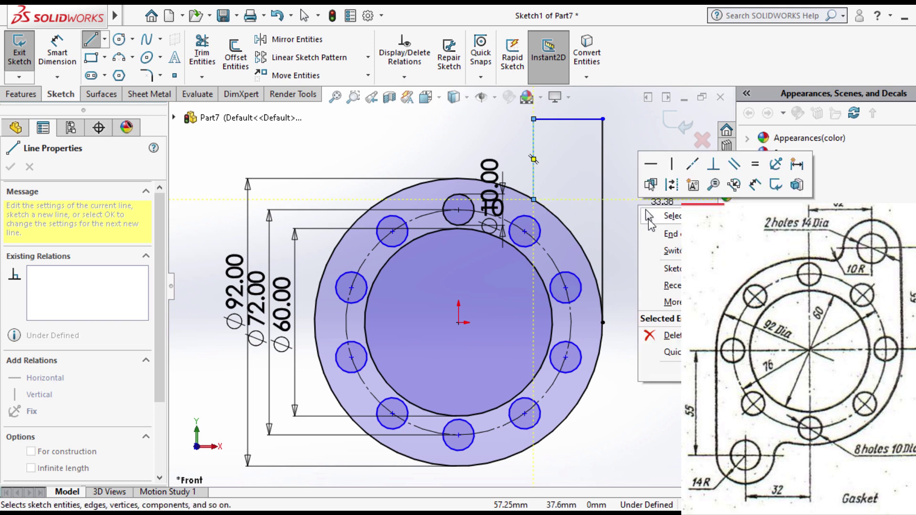
pyautogui.click(648, 219)
pyautogui.scroll(1, 560, 181)
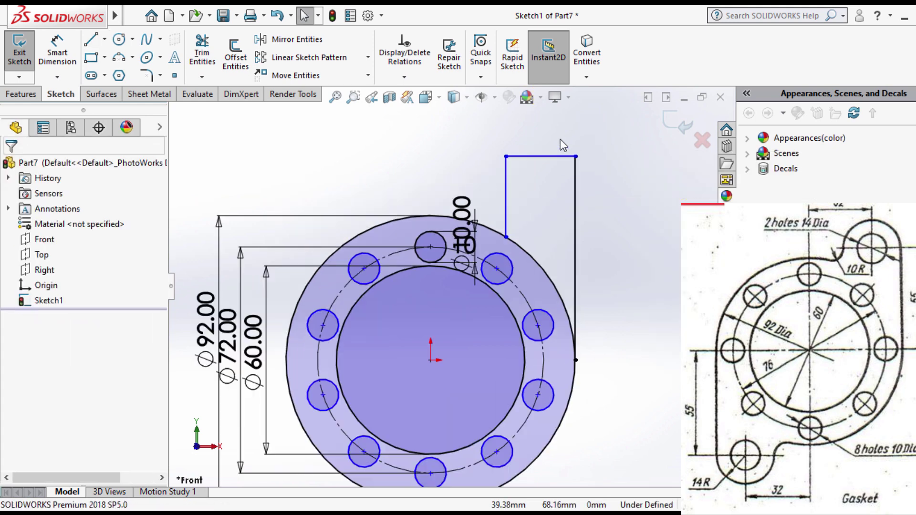
pyautogui.scroll(-1, 560, 138)
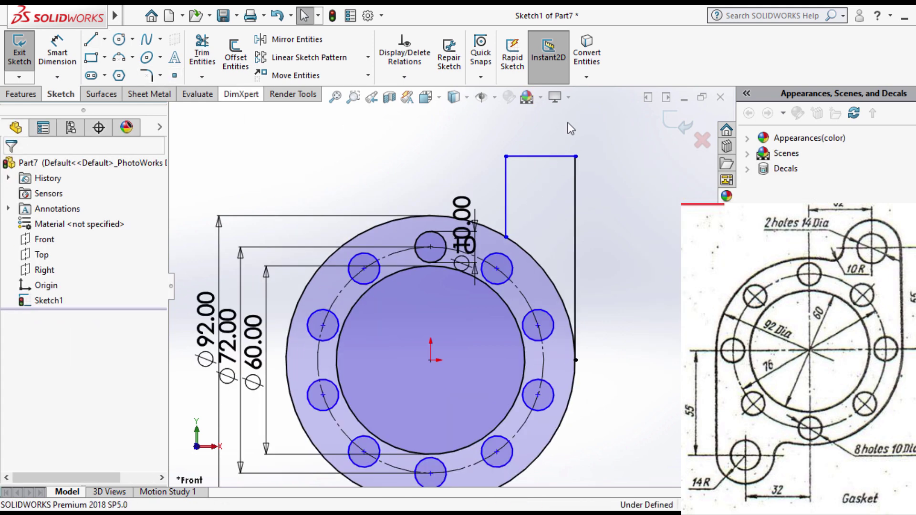
# Power-trim away the outer circle arc enclosed by the lug
pyautogui.click(201, 52)
pyautogui.moveTo(545, 241); pyautogui.dragTo(529, 257)
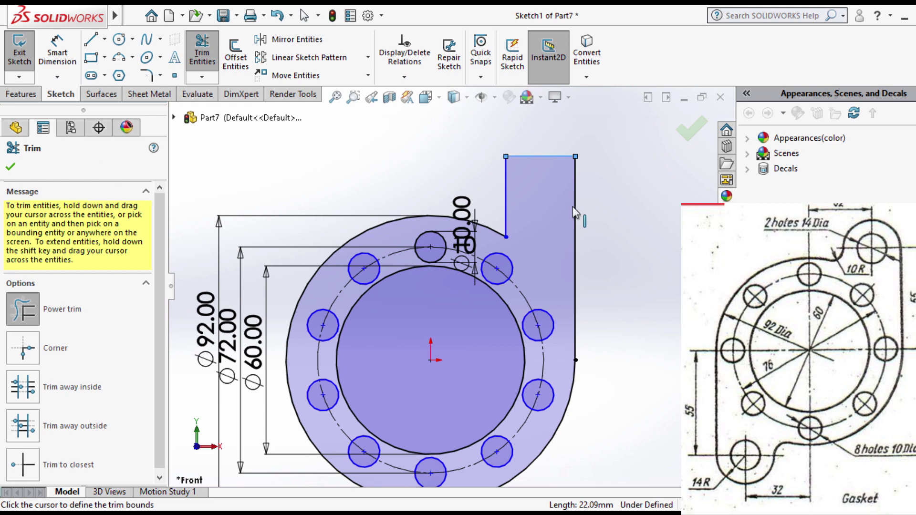
pyautogui.press('Escape')
# Dimension the lug's top edge at 32 mm, then change it to 28 mm
pyautogui.press('d')
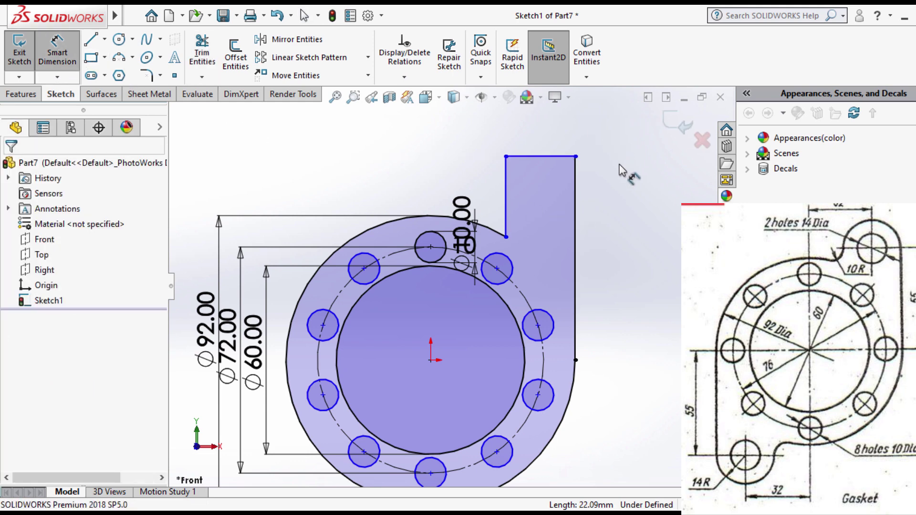
pyautogui.click(540, 145)
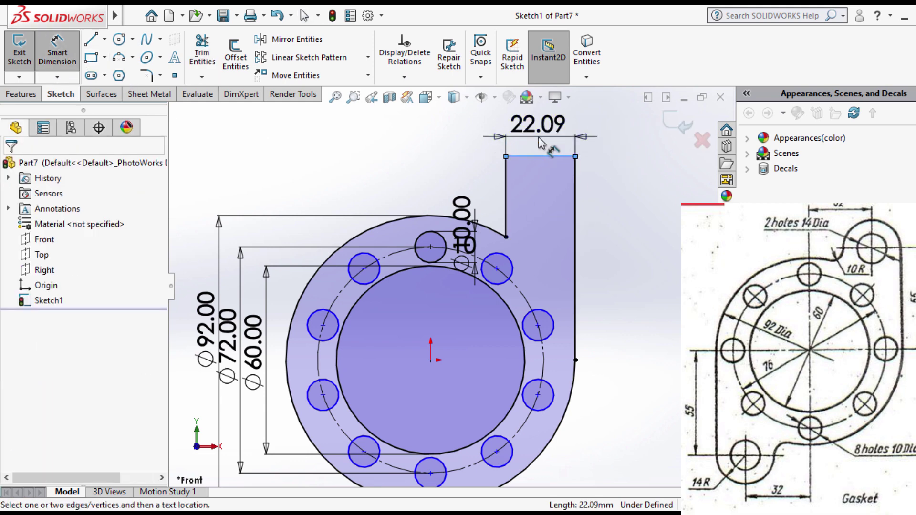
pyautogui.click(540, 143)
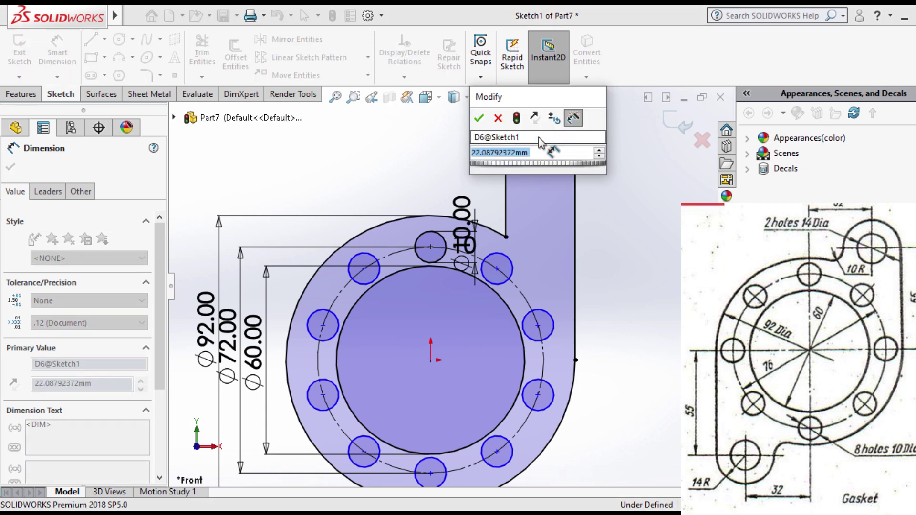
pyautogui.click(479, 118)
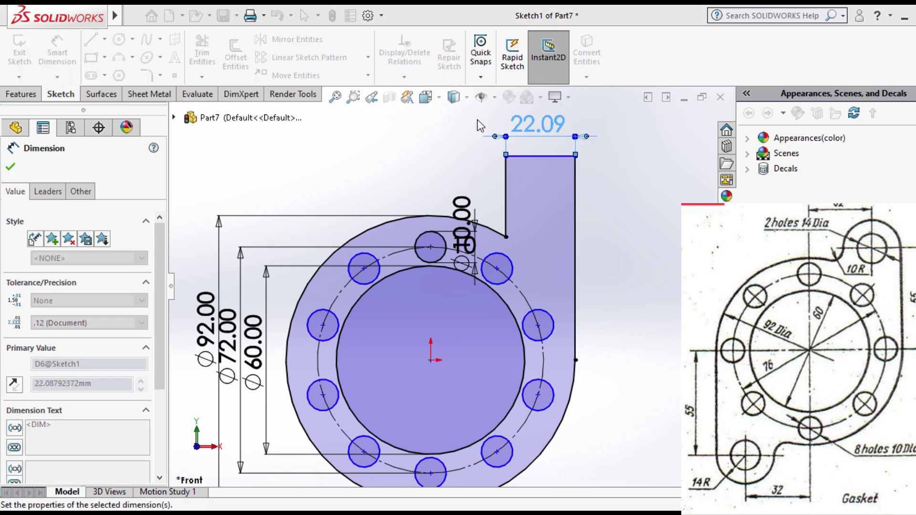
pyautogui.write('32')
pyautogui.press('Return')
pyautogui.scroll(2, 527, 199)
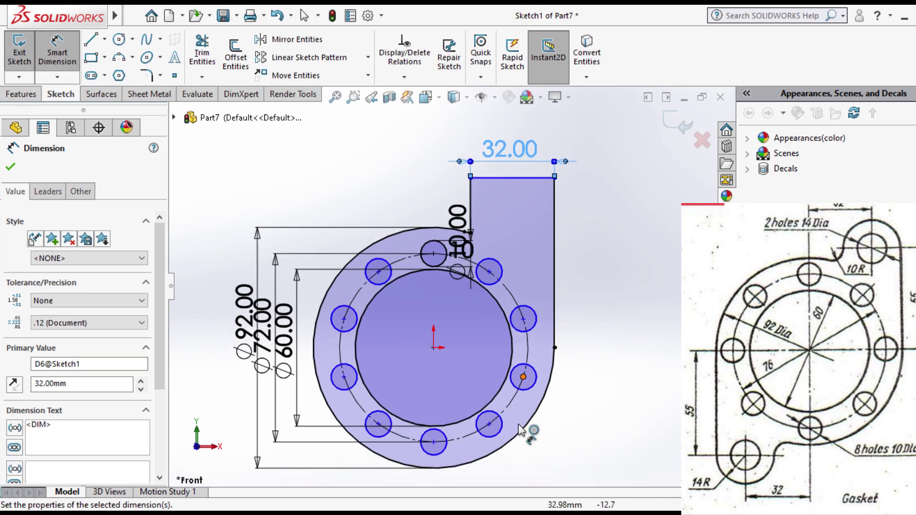
pyautogui.click(494, 149)
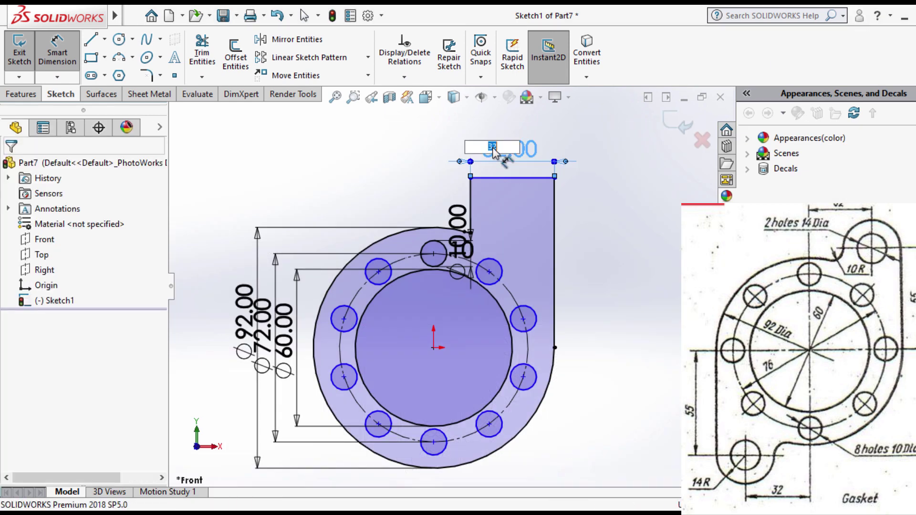
pyautogui.press('Return')
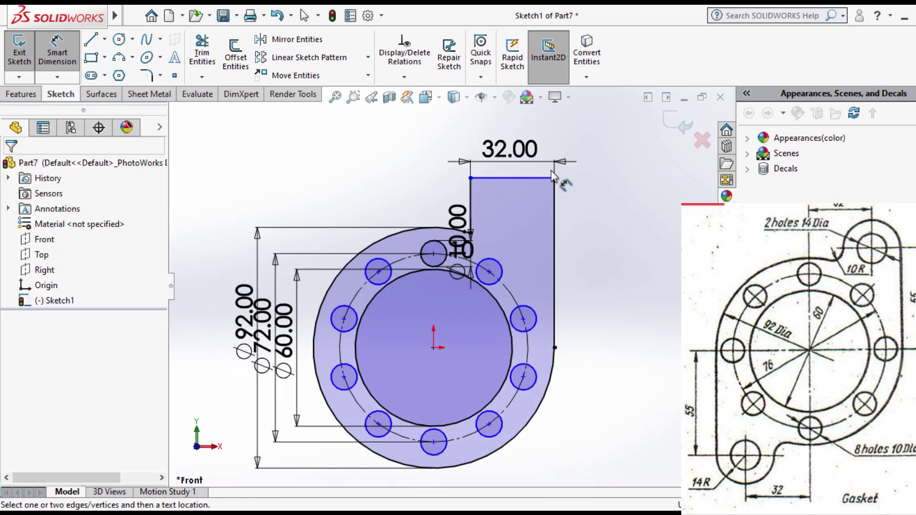
pyautogui.click(509, 152)
pyautogui.write('28')
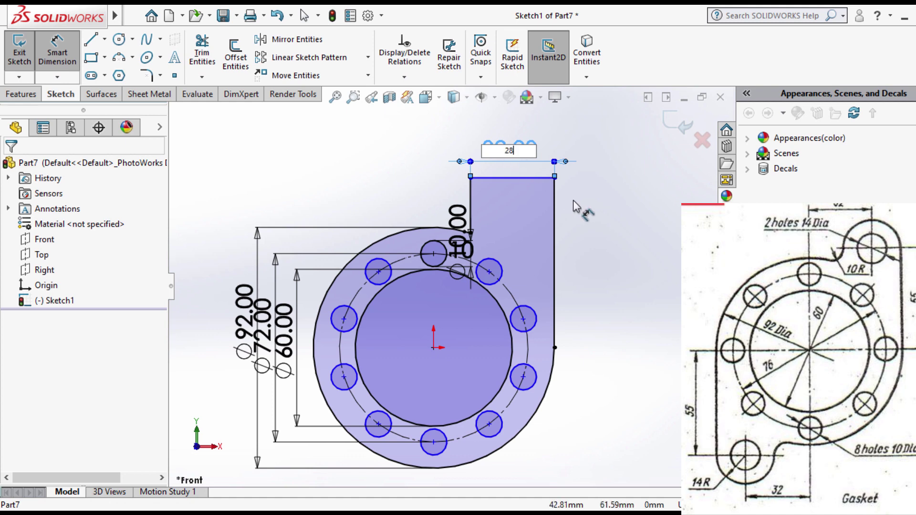
pyautogui.press('Return')
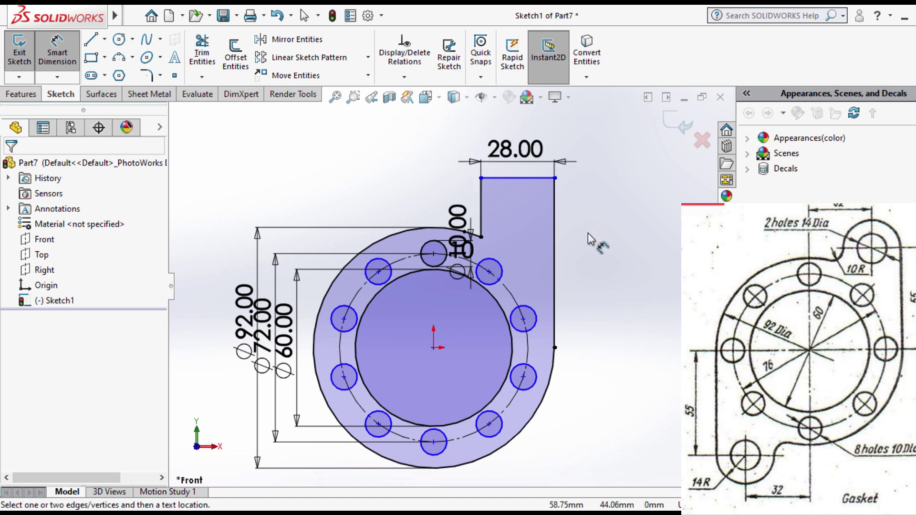
# Draw a circle across the lug's 28 mm top edge and trim it to a semicircular top
pyautogui.click(556, 149)
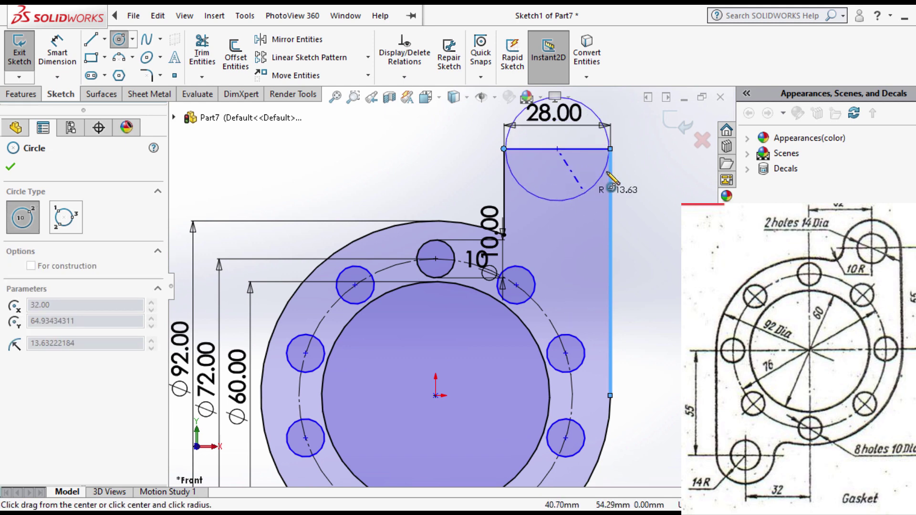
pyautogui.click(611, 148)
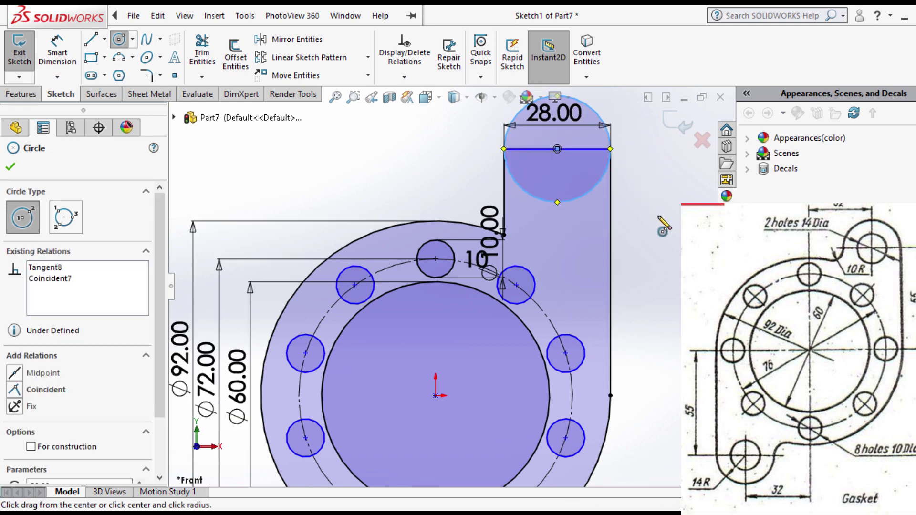
pyautogui.rightClick(664, 221)
pyautogui.click(666, 224)
pyautogui.scroll(1, 547, 182)
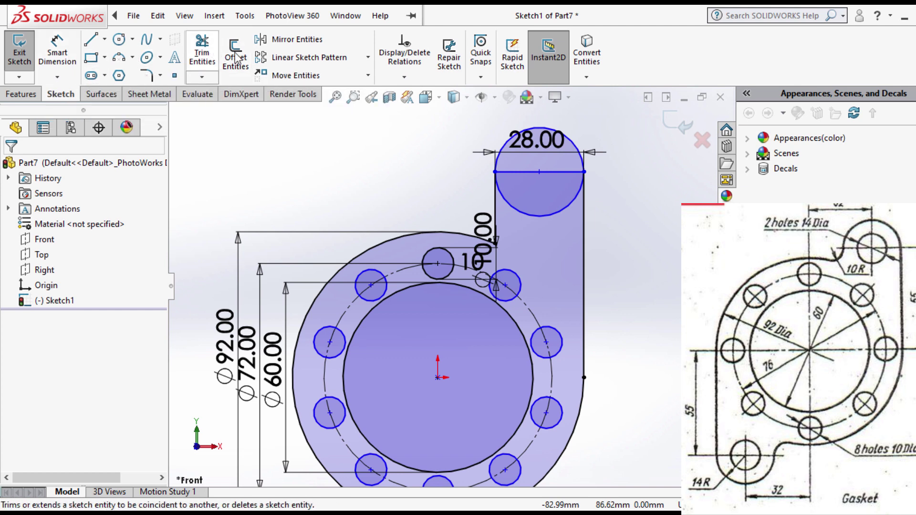
pyautogui.moveTo(523, 163); pyautogui.dragTo(522, 140)
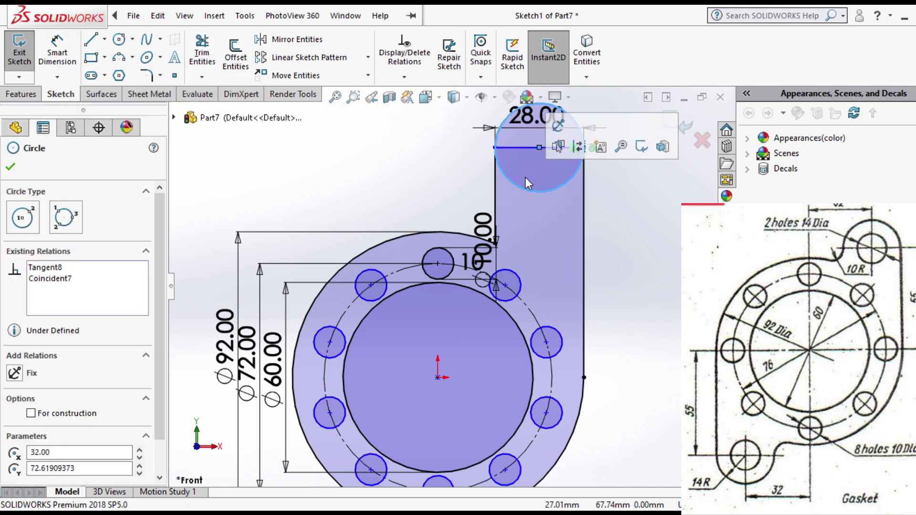
pyautogui.press('Escape')
pyautogui.hotkey('ctrl', 'z')
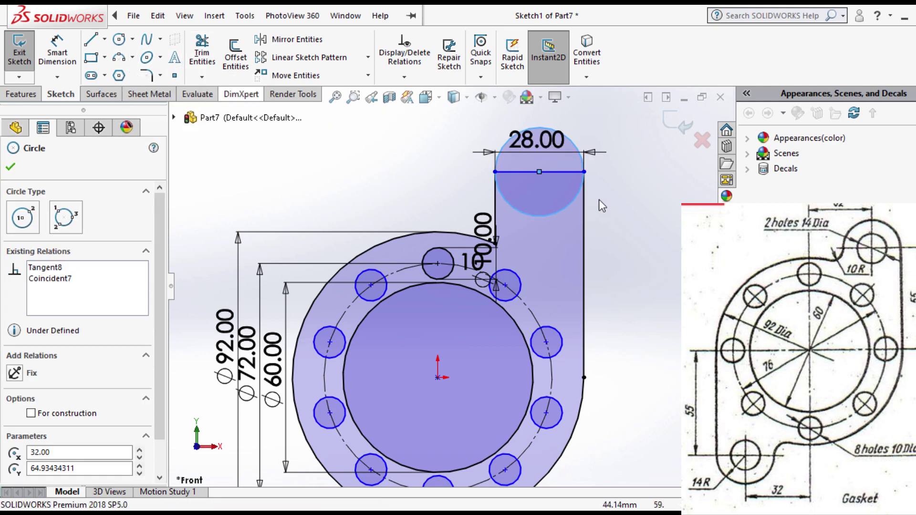
pyautogui.click(202, 54)
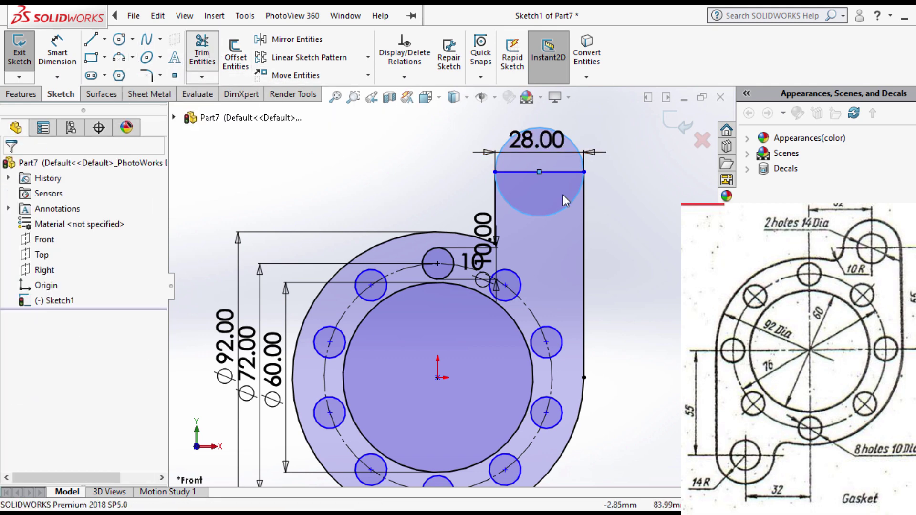
pyautogui.moveTo(529, 173); pyautogui.dragTo(526, 234)
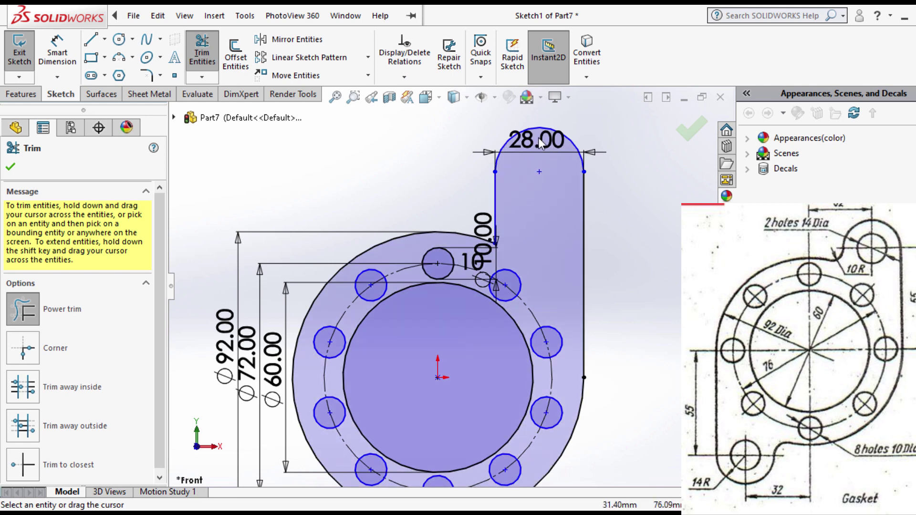
# Dimension the small circle's centre to the lug arc centre at 32 mm horizontally
pyautogui.click(57, 52)
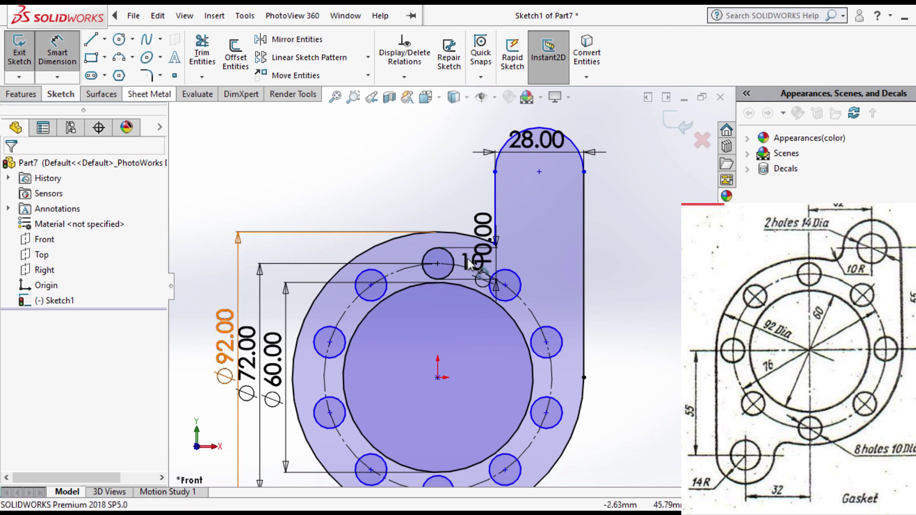
pyautogui.click(437, 263)
pyautogui.click(539, 171)
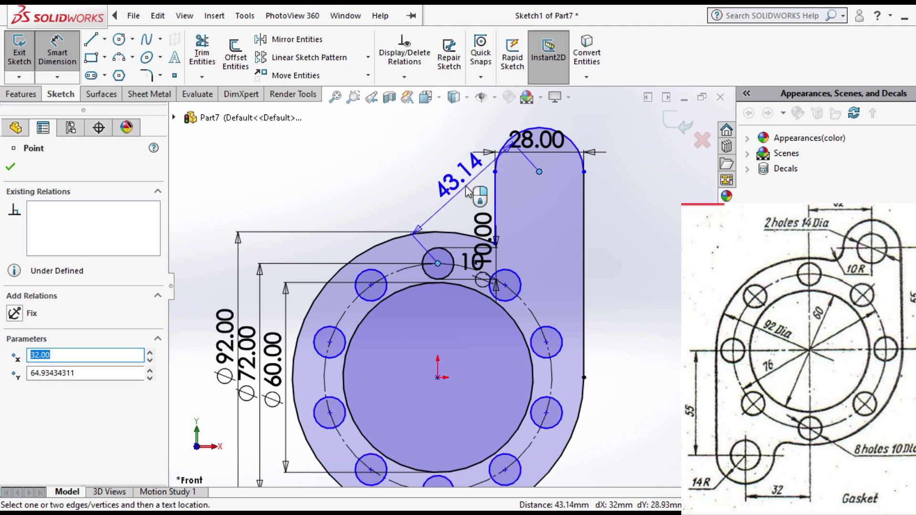
pyautogui.click(477, 165)
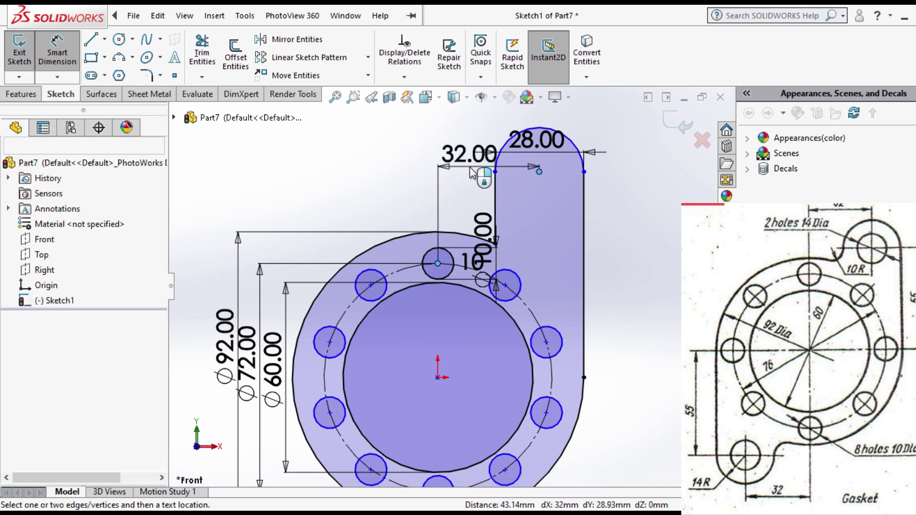
pyautogui.click(554, 161)
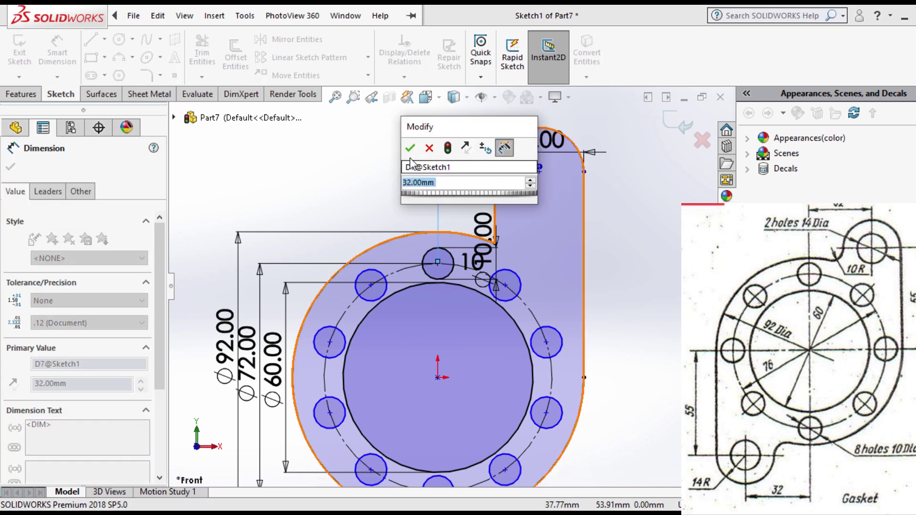
pyautogui.click(409, 149)
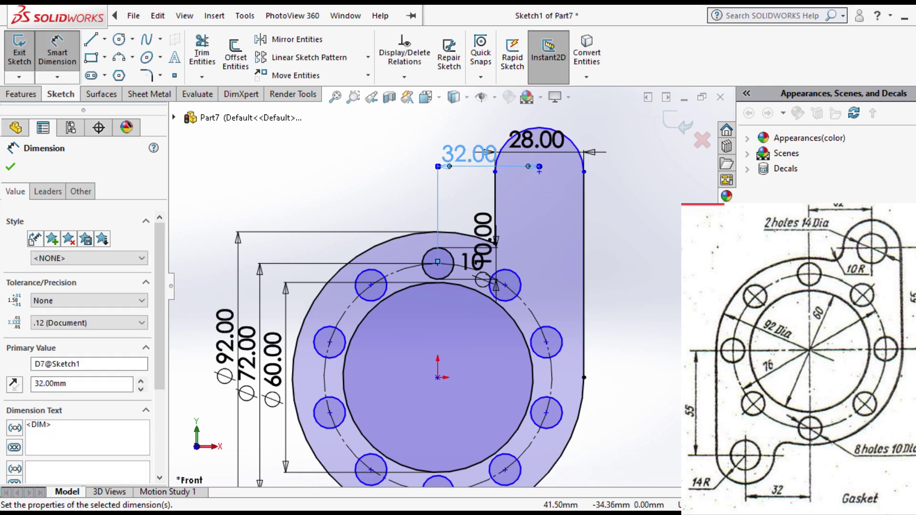
# Dimension the lug arc centre 55 mm vertically above the origin
pyautogui.click(539, 171)
pyautogui.click(438, 378)
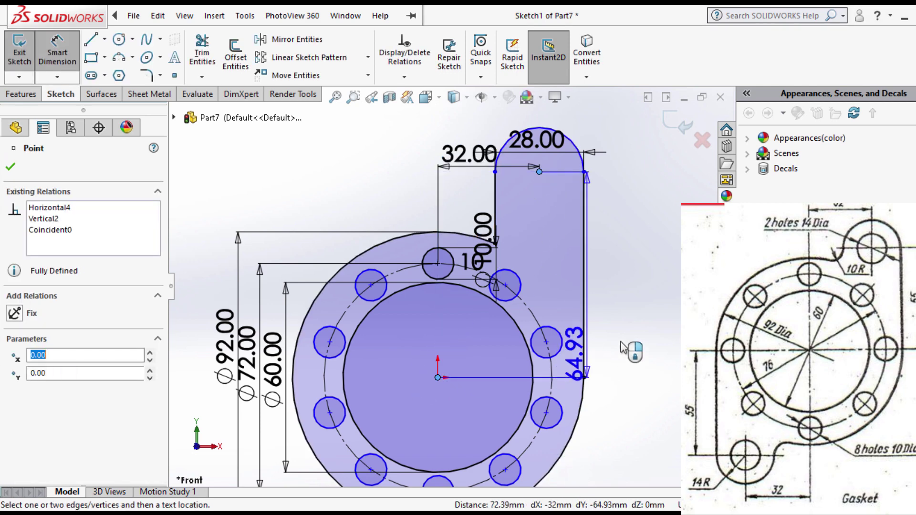
pyautogui.click(650, 315)
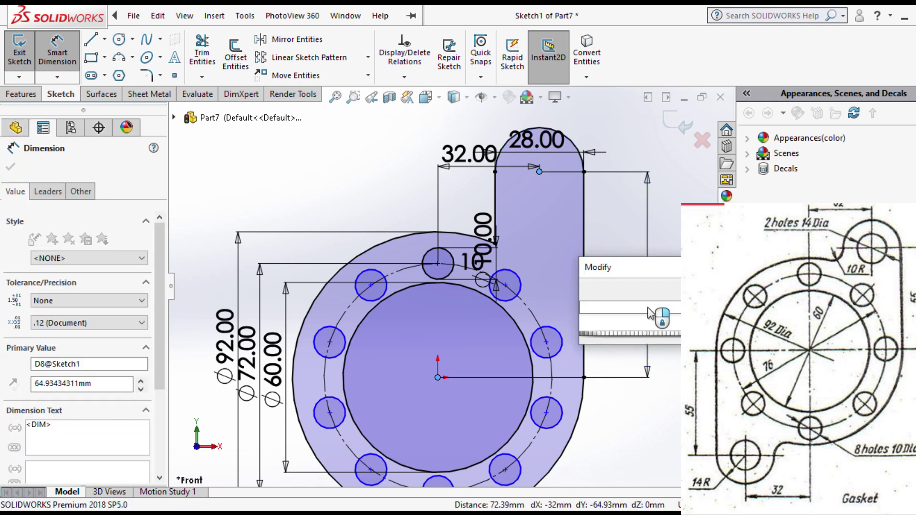
pyautogui.write('55')
pyautogui.click(587, 288)
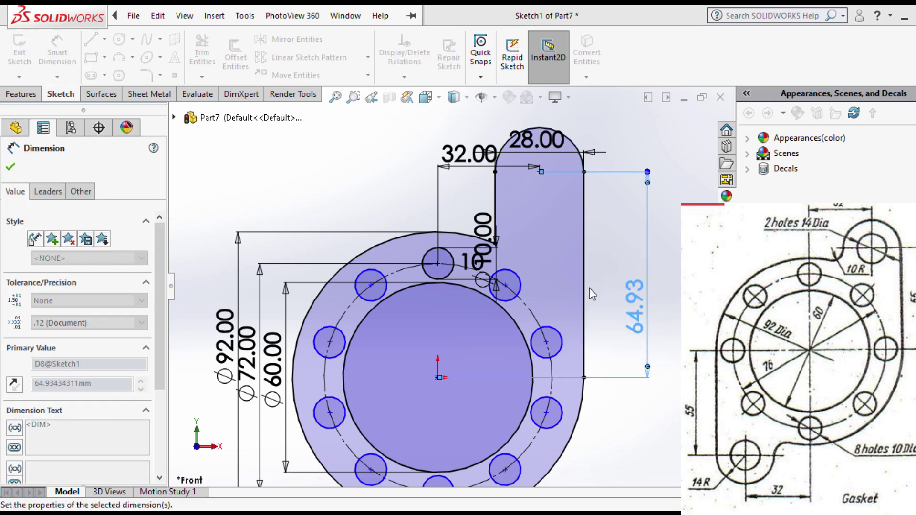
pyautogui.scroll(1, 469, 277)
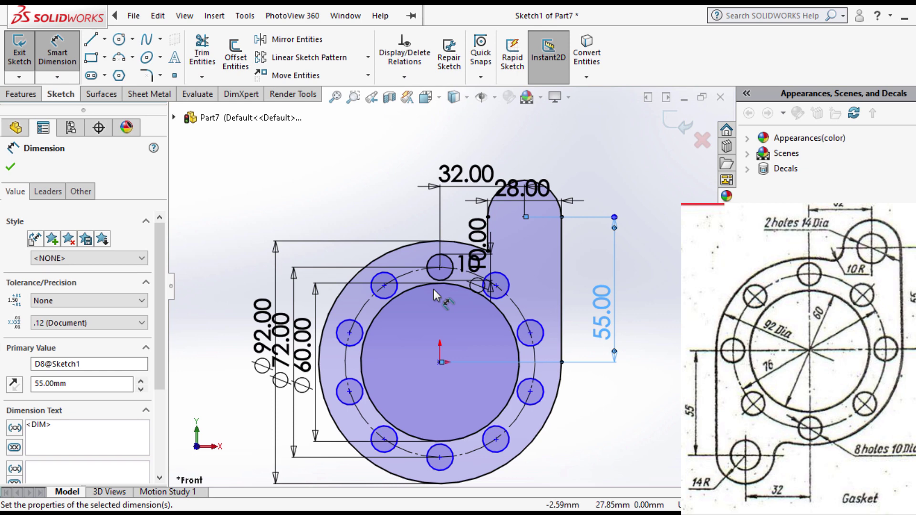
pyautogui.scroll(1, 433, 289)
# Draw a circle centred on the lug's arc centre
pyautogui.click(119, 39)
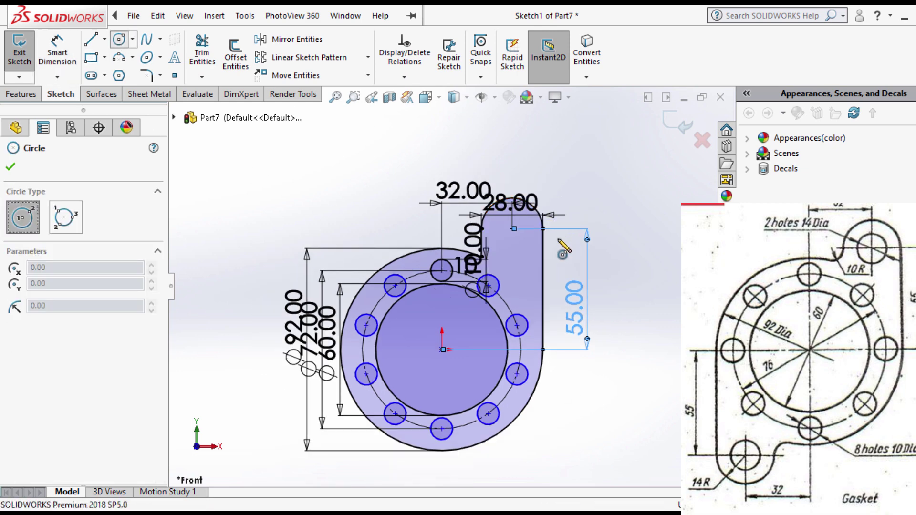
pyautogui.click(511, 229)
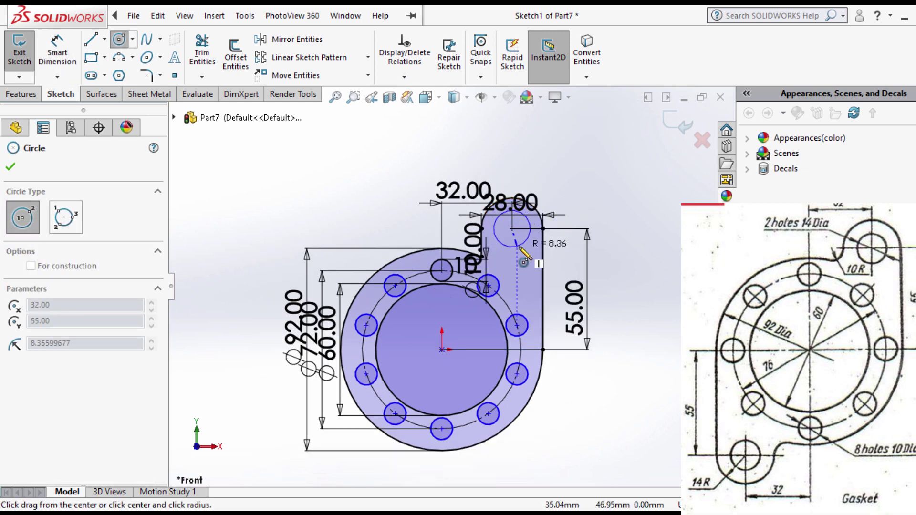
pyautogui.click(524, 242)
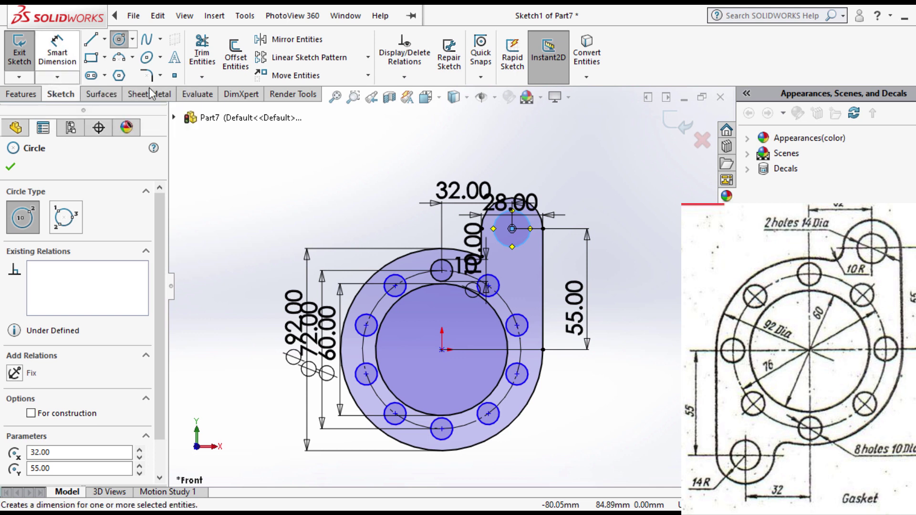
pyautogui.click(523, 243)
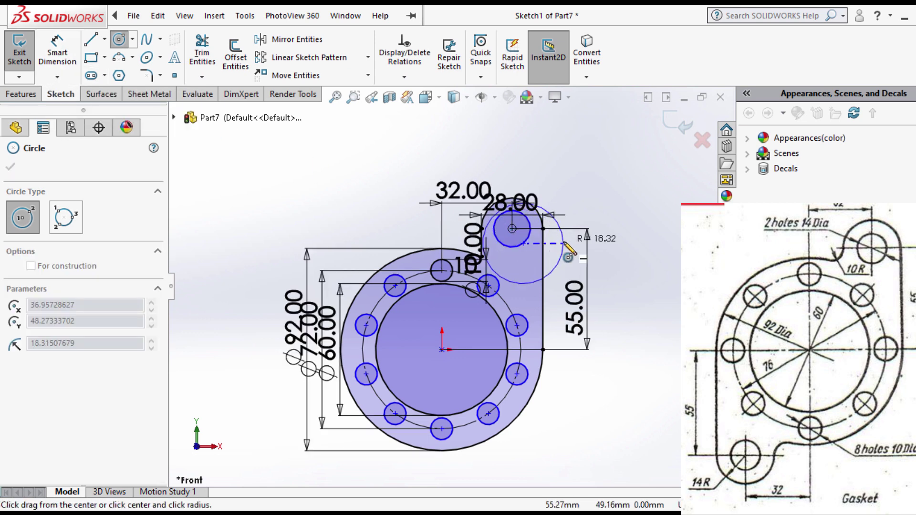
pyautogui.press('Escape')
# Dimension the lug hole to a 14 mm diameter
pyautogui.moveTo(551, 245); pyautogui.dragTo(566, 114, button='right')
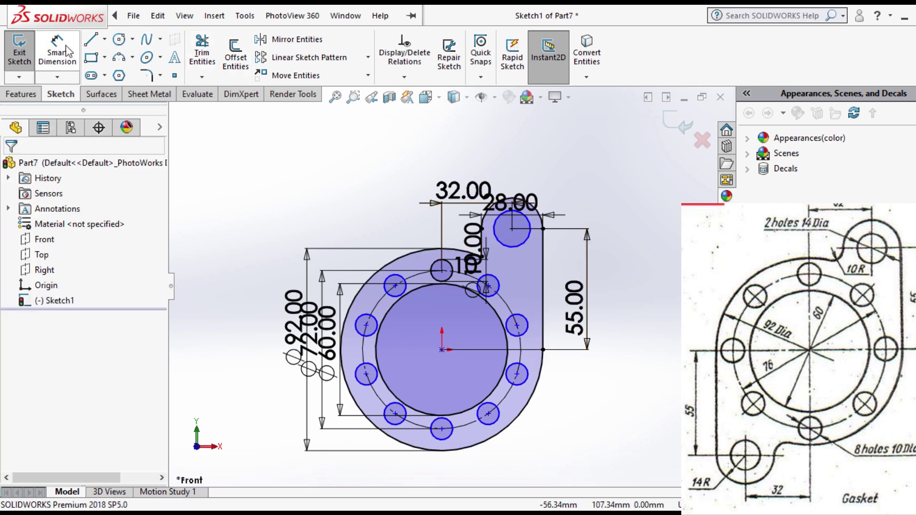
pyautogui.click(529, 238)
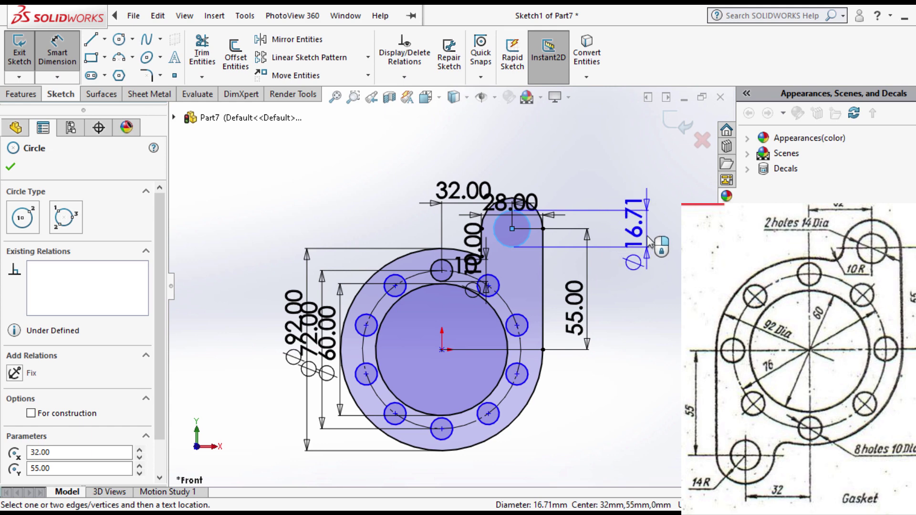
pyautogui.click(650, 243)
pyautogui.write('14')
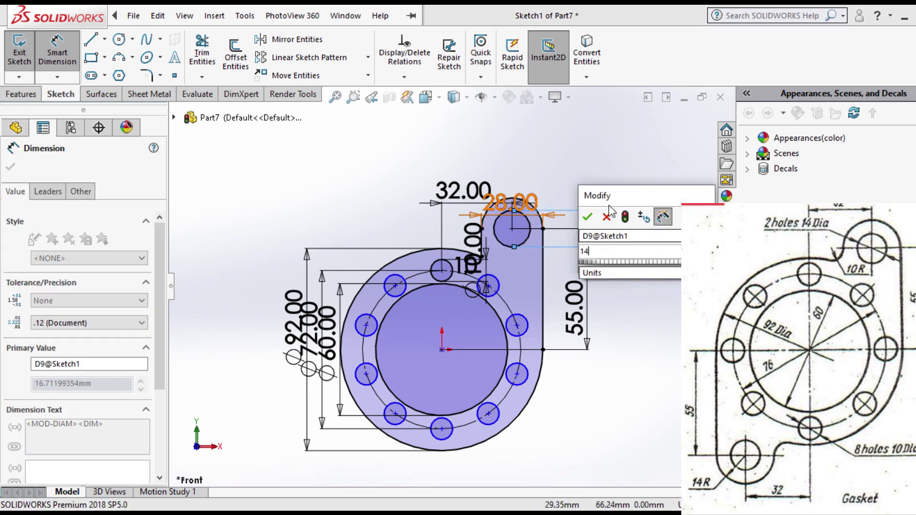
pyautogui.click(588, 217)
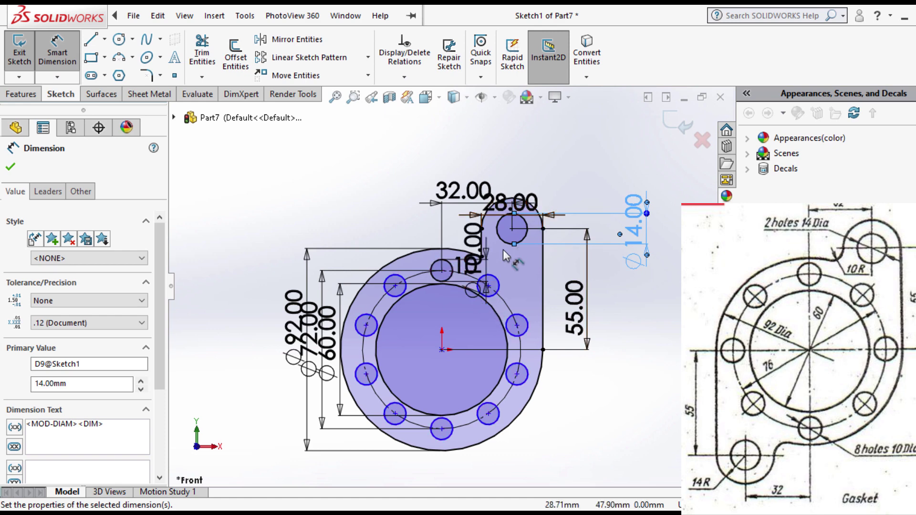
pyautogui.scroll(1, 453, 310)
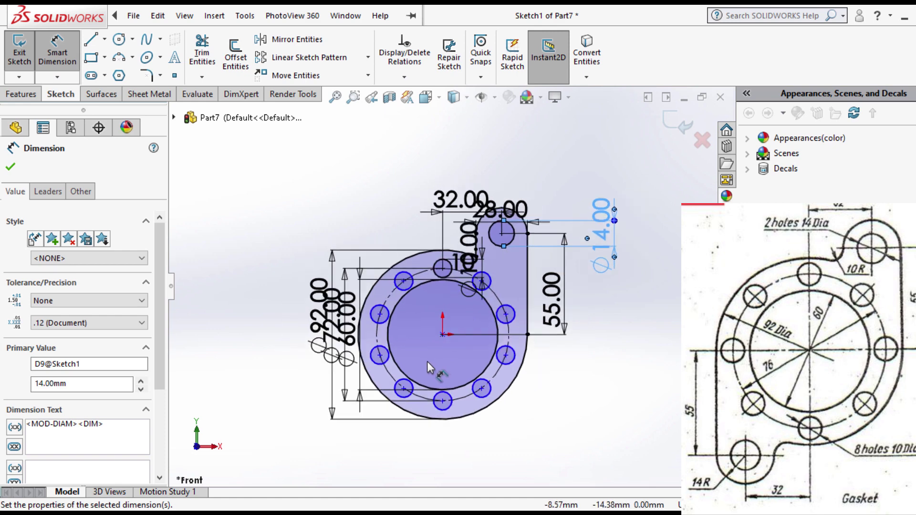
pyautogui.scroll(-1, 468, 257)
pyautogui.scroll(-1, 477, 228)
pyautogui.scroll(-1, 476, 228)
# Delete the lug's left edge and draw a circle tangent to the lug arc
pyautogui.press('Delete')
pyautogui.press('c')
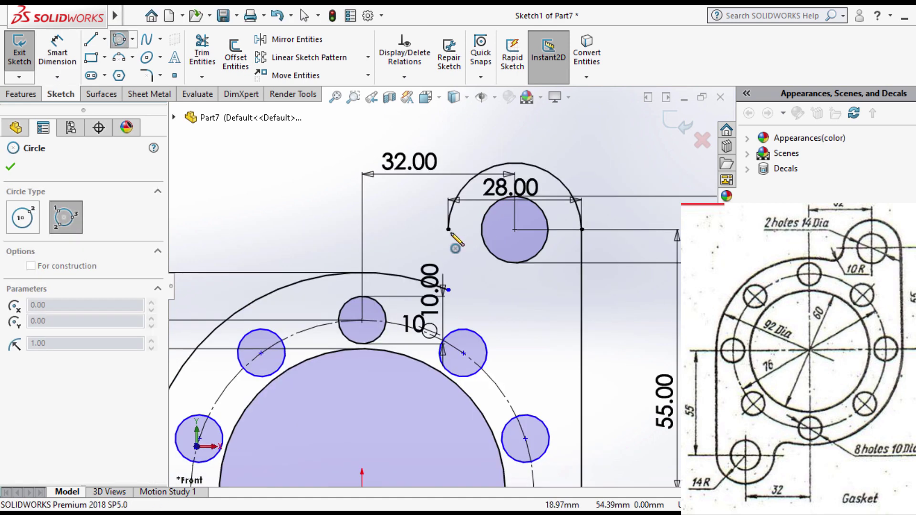
pyautogui.click(448, 230)
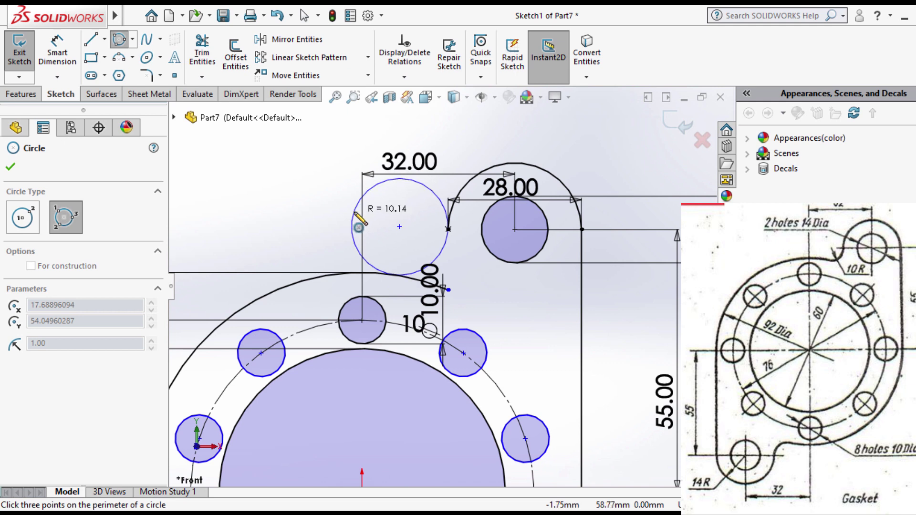
pyautogui.click(354, 213)
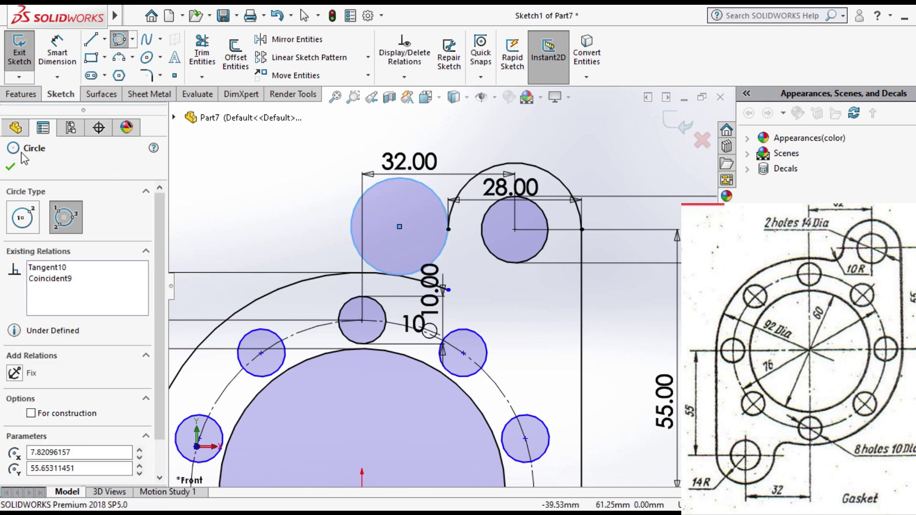
pyautogui.press('Escape')
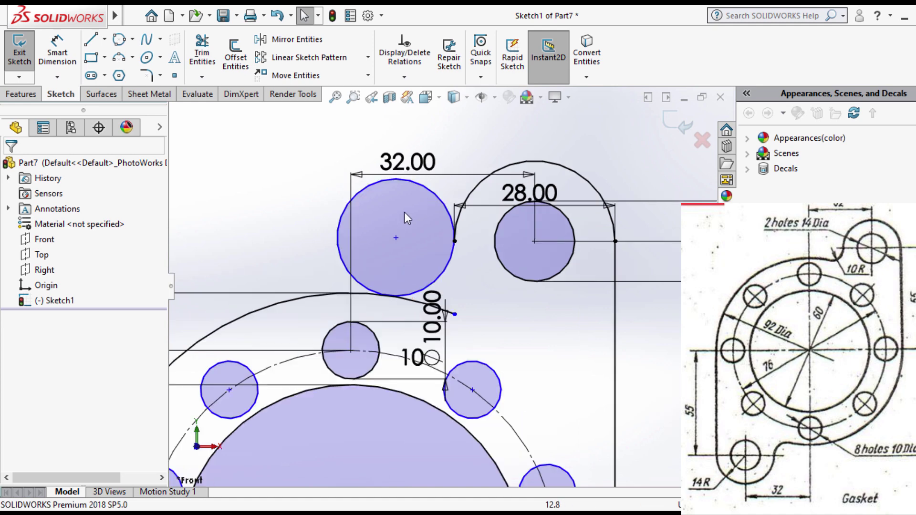
# Dimension the tangent circle's diameter to 20 mm
pyautogui.scroll(-1, 415, 203)
pyautogui.click(60, 50)
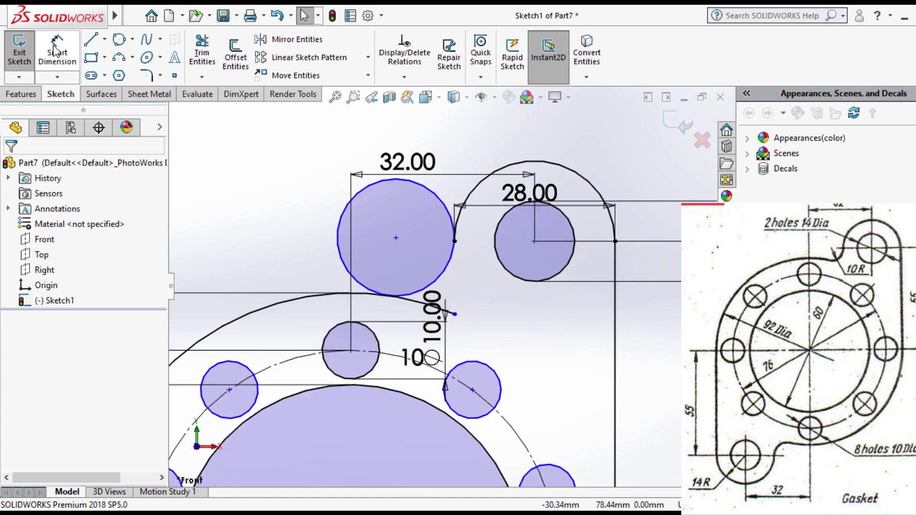
pyautogui.click(339, 215)
pyautogui.click(293, 226)
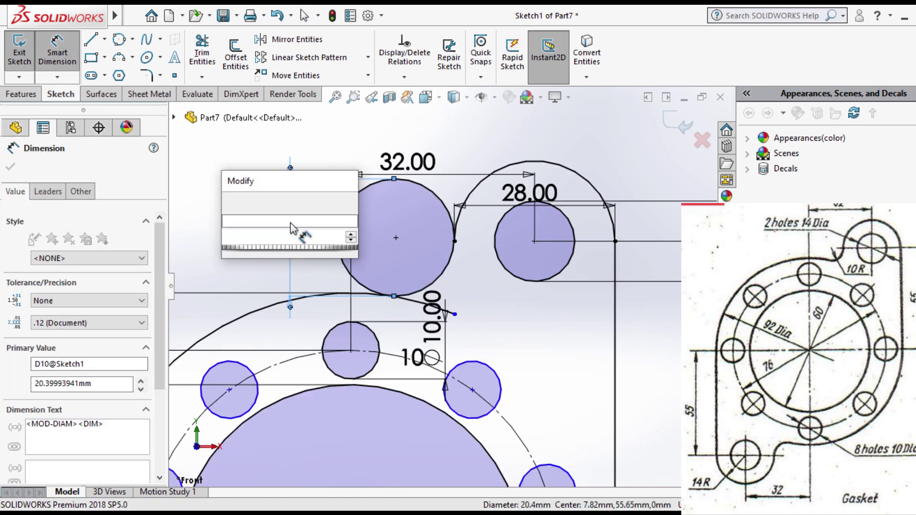
pyautogui.write('1')
pyautogui.press('BackSpace')
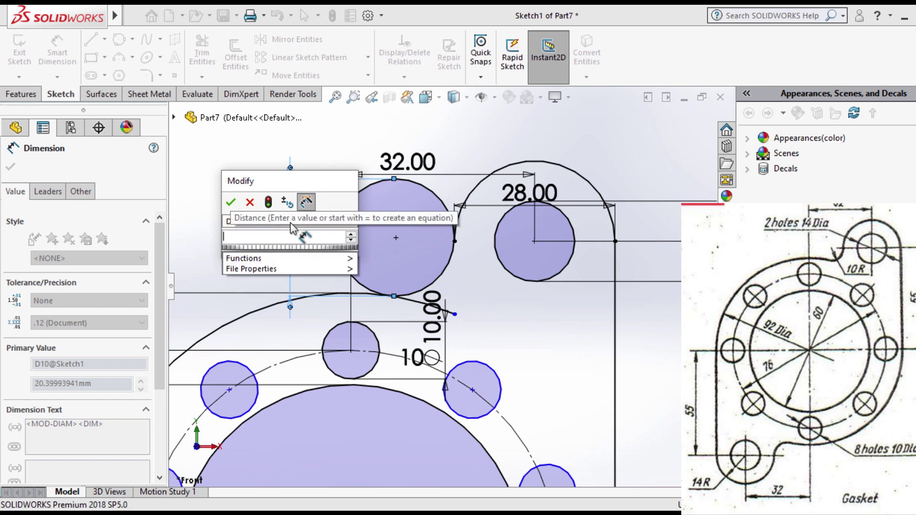
pyautogui.write('20.4')
pyautogui.press('Return')
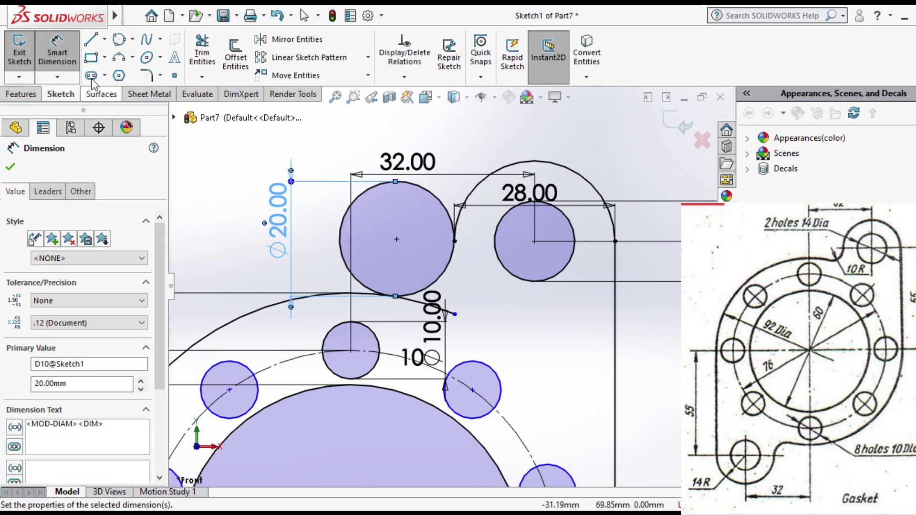
# Trim the excess arc on the right lug so the Ø20 arc blends into the Ø92 circle, then fit the view
pyautogui.click(205, 53)
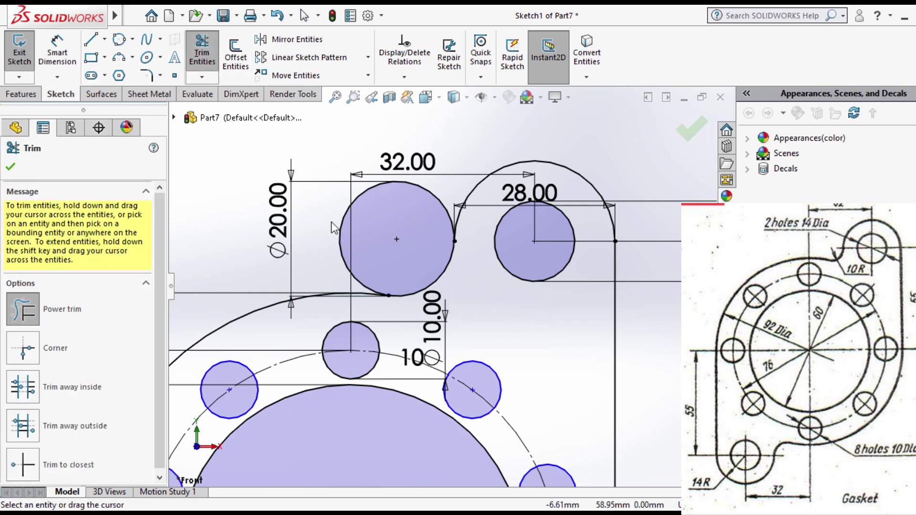
pyautogui.scroll(3, 500, 322)
pyautogui.scroll(3, 500, 322)
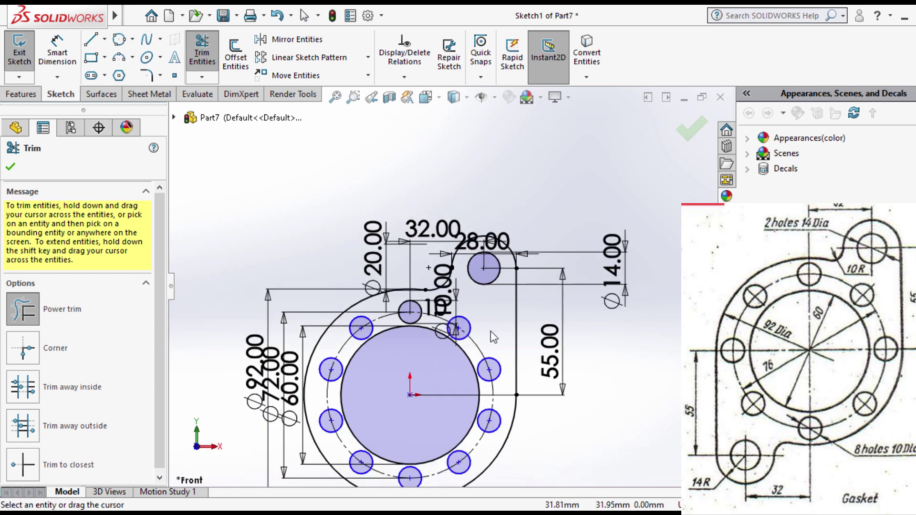
pyautogui.scroll(-1, 491, 332)
pyautogui.scroll(-2, 477, 315)
pyautogui.scroll(-2, 452, 288)
pyautogui.scroll(-2, 443, 292)
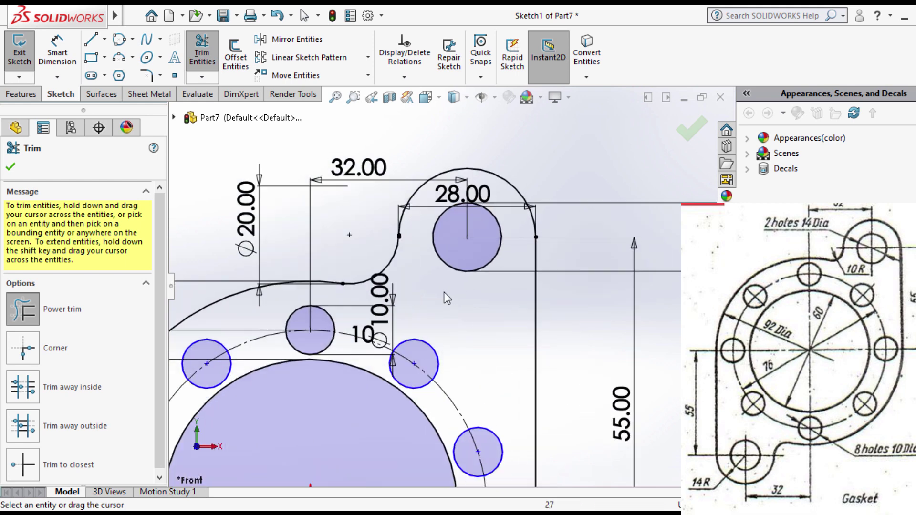
pyautogui.scroll(-1, 444, 292)
pyautogui.scroll(-1, 387, 301)
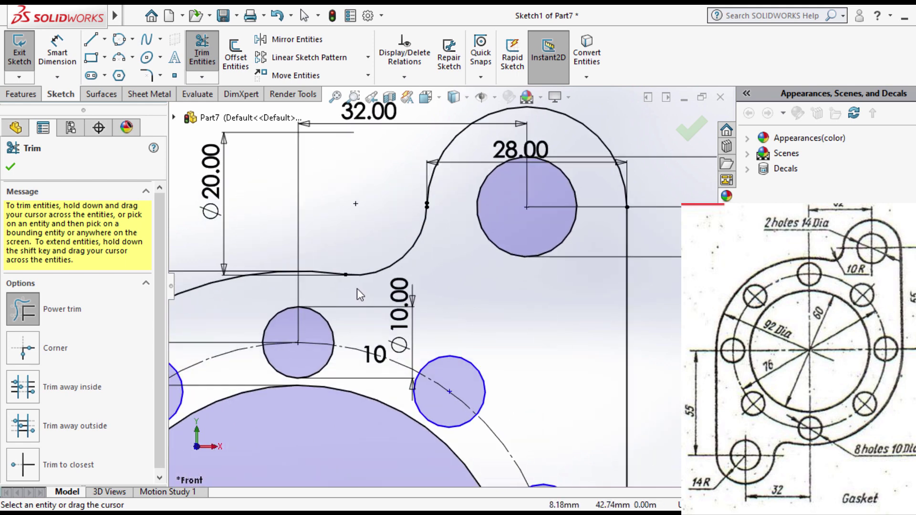
pyautogui.scroll(-1, 362, 294)
pyautogui.moveTo(366, 277); pyautogui.dragTo(307, 268)
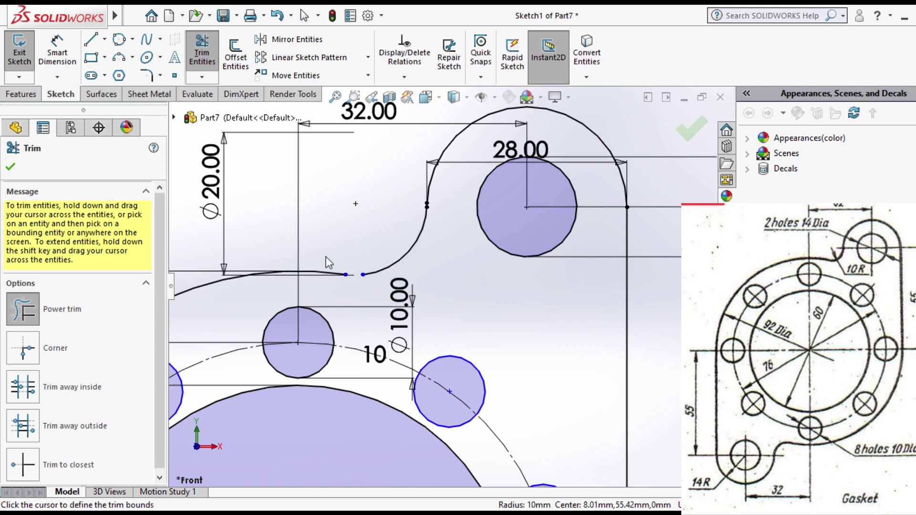
pyautogui.press('Escape')
pyautogui.press('f')
pyautogui.press('l')
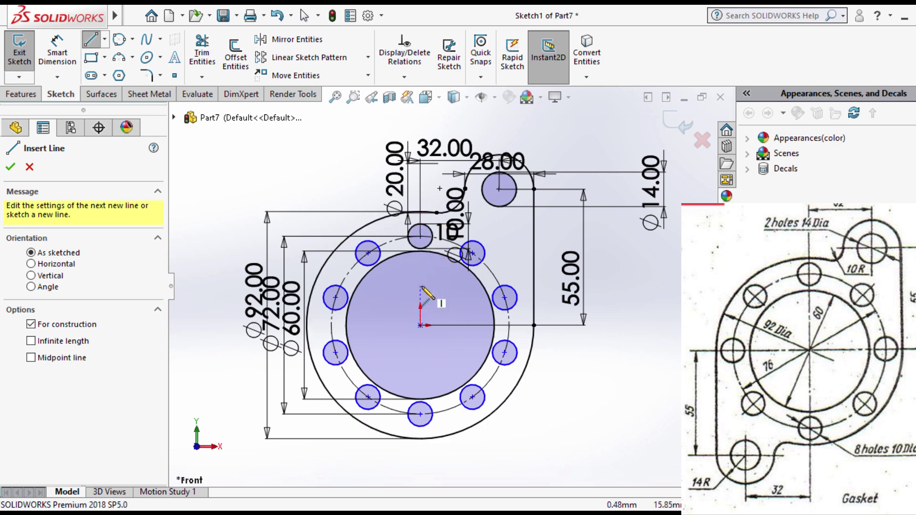
# Draw a vertical construction line up through the origin
pyautogui.moveTo(420, 325); pyautogui.dragTo(420, 286)
pyautogui.click(420, 380)
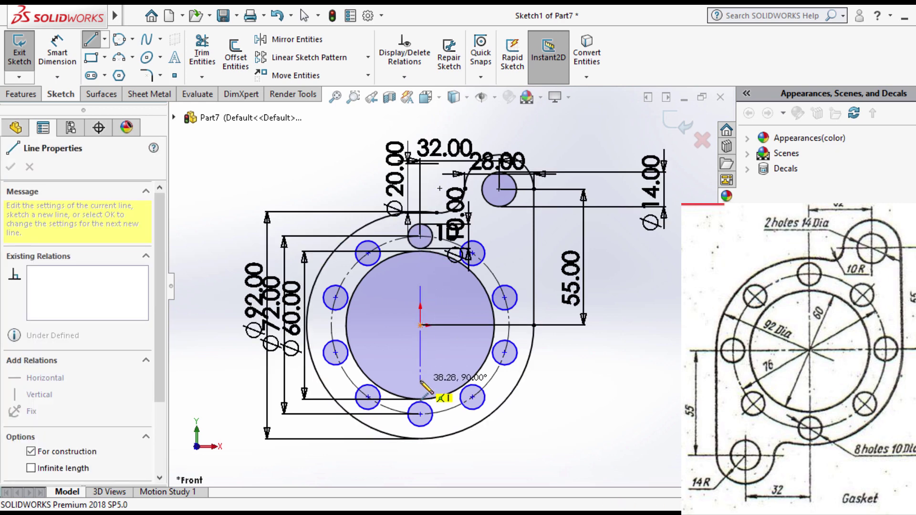
pyautogui.rightClick(449, 367)
pyautogui.click(458, 370)
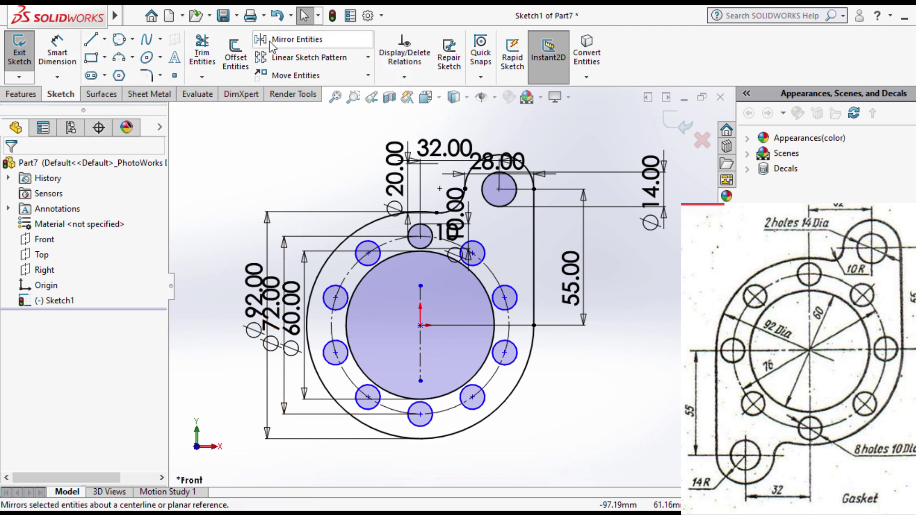
# Mirror the right lug's side line, rounded top, hole arc and blend arc about the vertical centreline
pyautogui.click(291, 39)
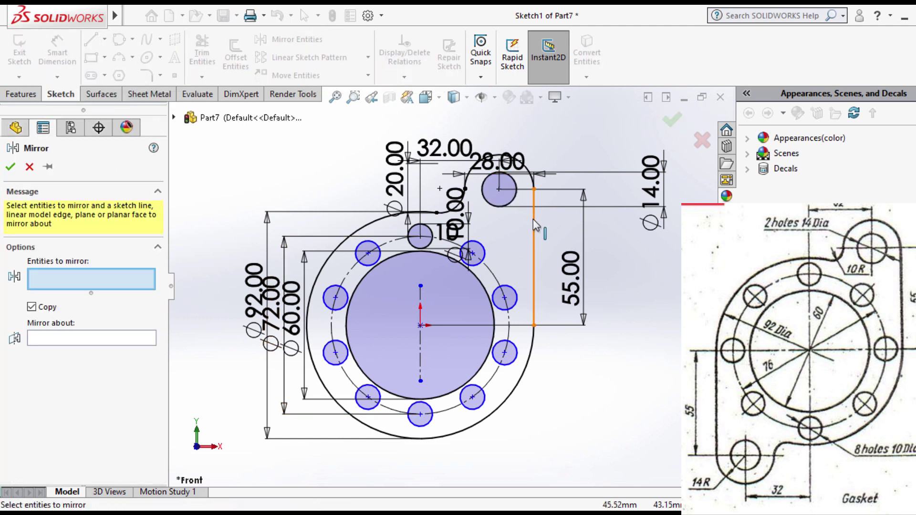
pyautogui.click(534, 219)
pyautogui.click(526, 175)
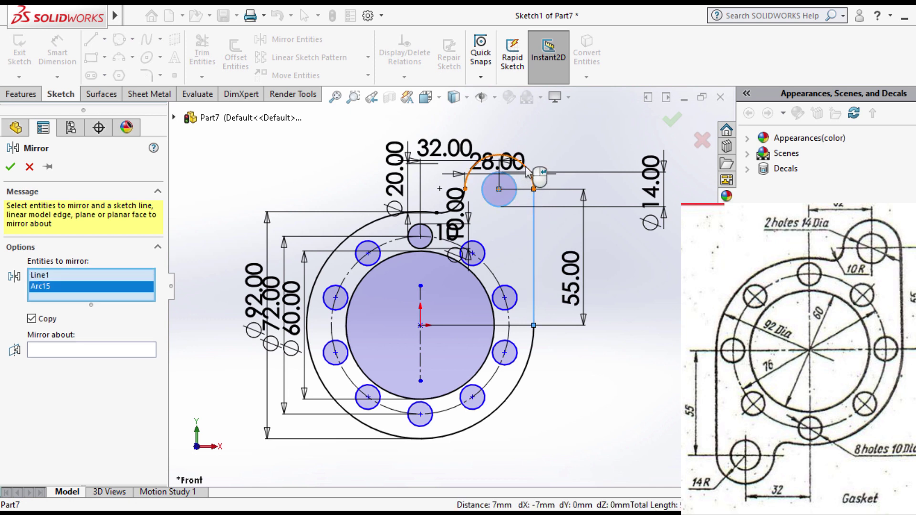
pyautogui.click(532, 179)
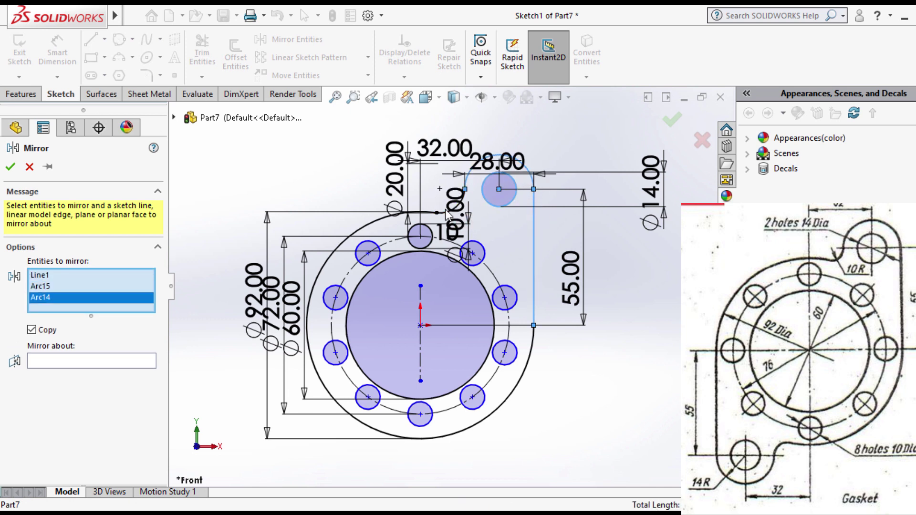
pyautogui.click(457, 219)
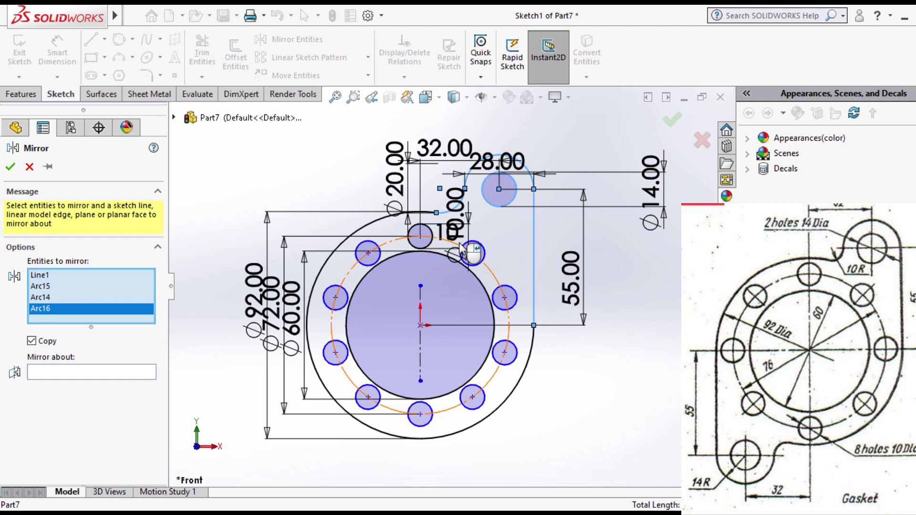
pyautogui.click(113, 370)
pyautogui.click(422, 360)
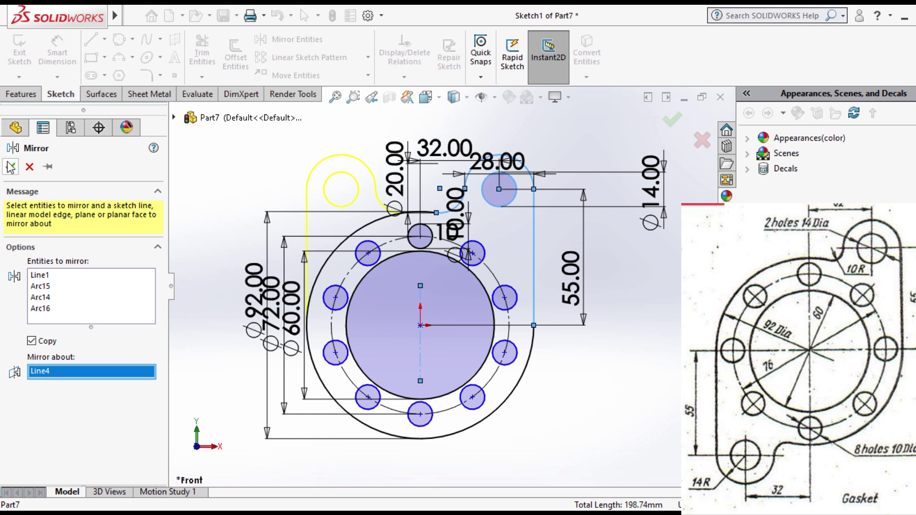
pyautogui.press('Return')
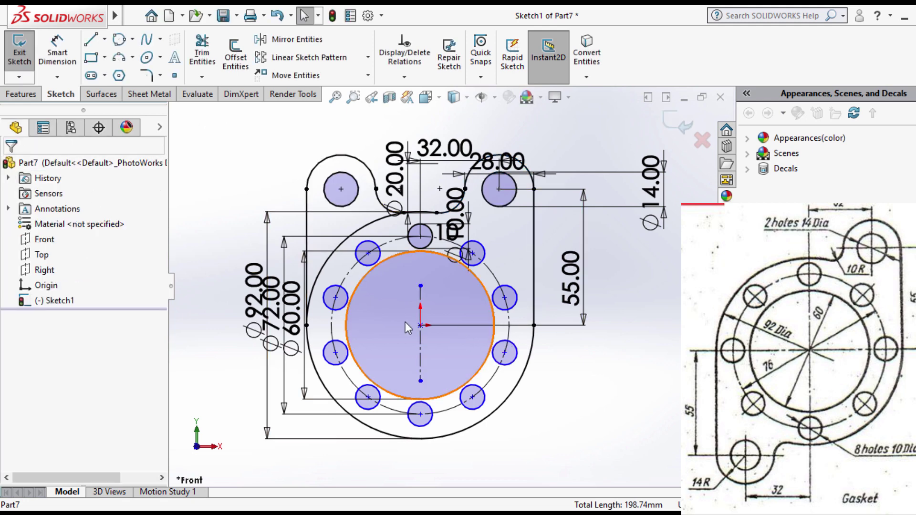
# Draw a horizontal centreline through the origin from the outer circle's left edge to its right edge
pyautogui.scroll(1, 389, 308)
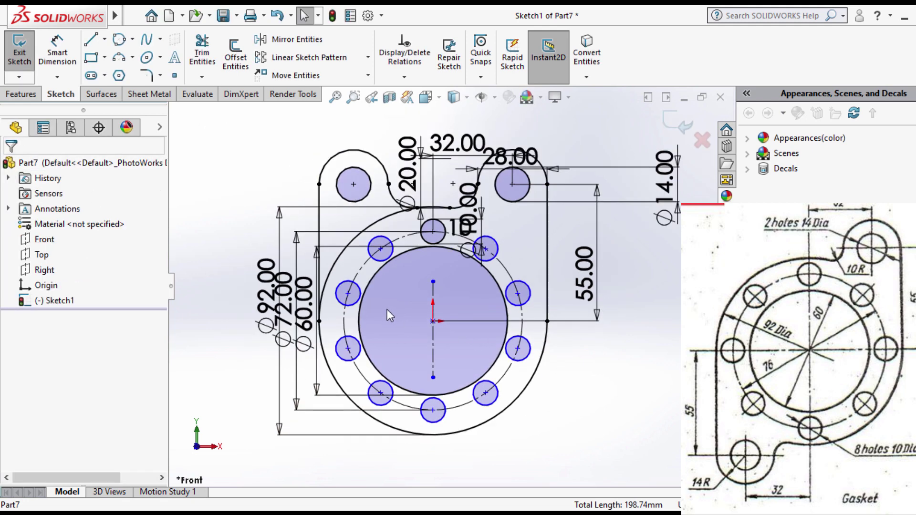
pyautogui.scroll(-1, 386, 309)
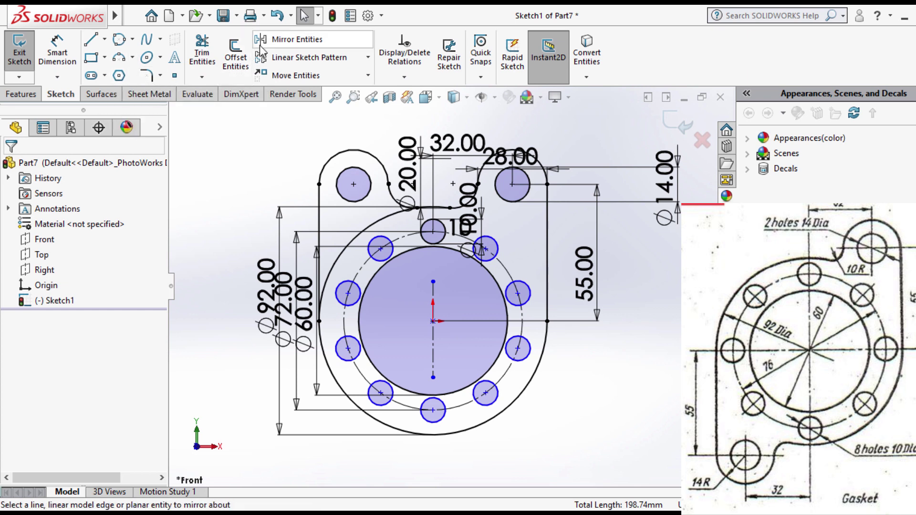
pyautogui.click(104, 39)
pyautogui.click(108, 77)
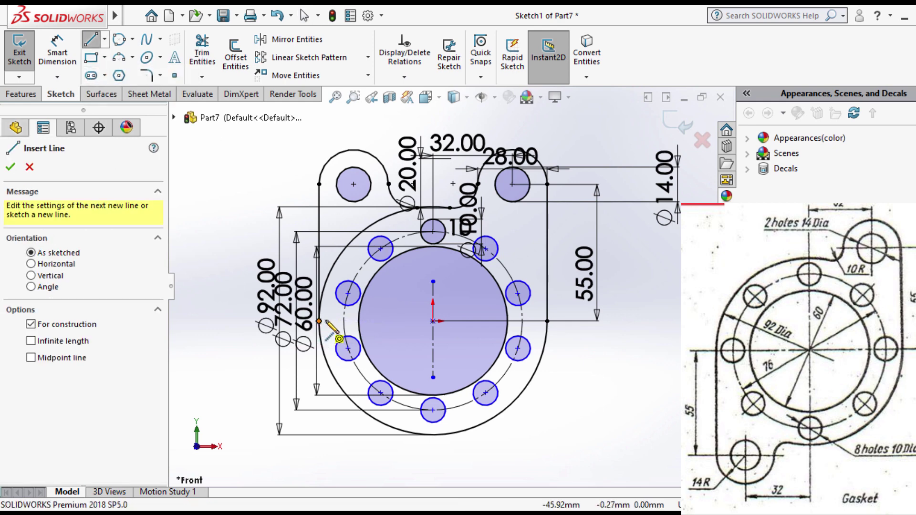
pyautogui.moveTo(324, 322); pyautogui.dragTo(546, 321)
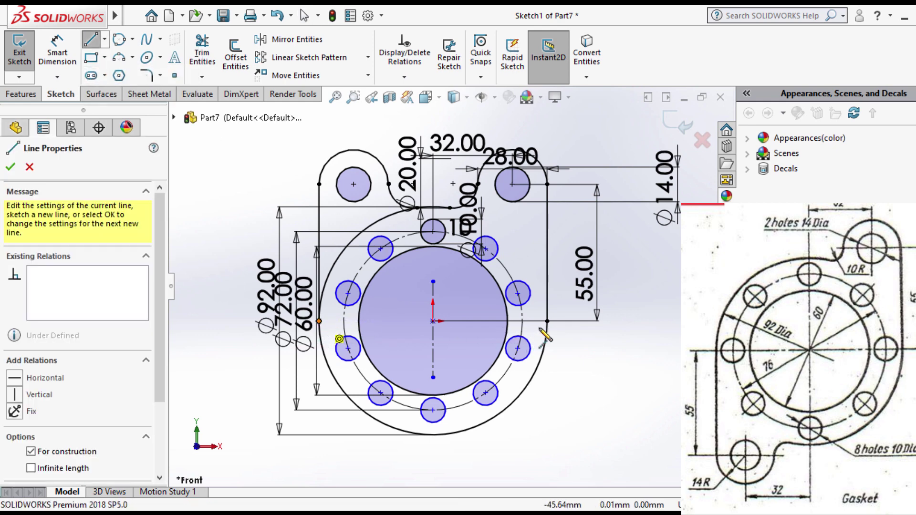
pyautogui.rightClick(596, 362)
pyautogui.click(608, 363)
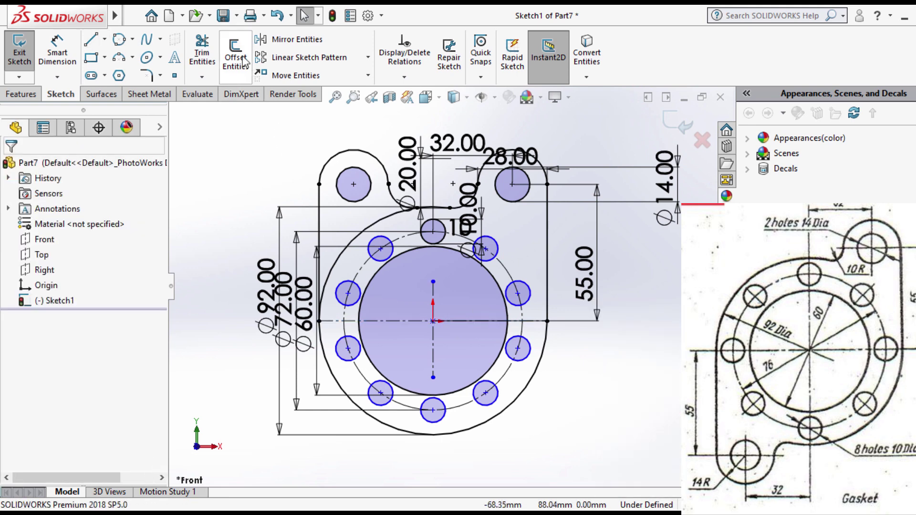
# Mirror the upper-left lug's arcs, side line and outer arc about the horizontal centreline
pyautogui.click(293, 39)
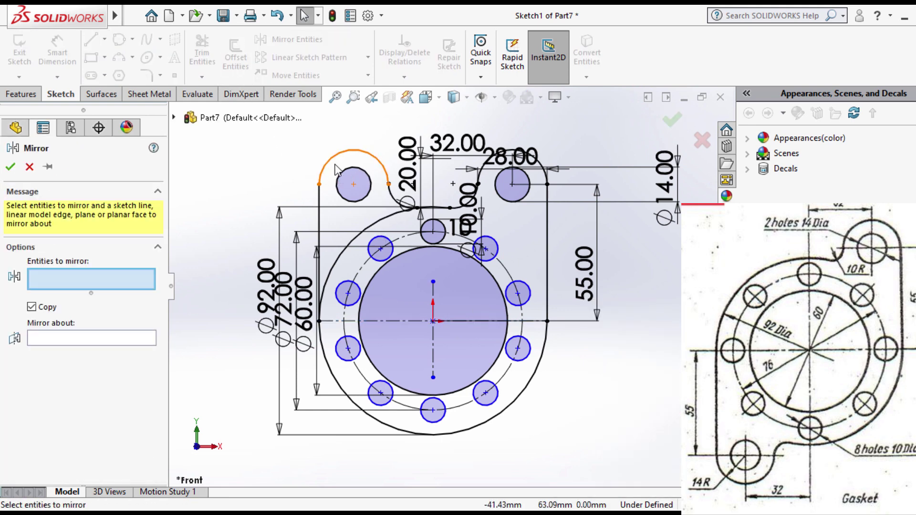
pyautogui.click(392, 191)
pyautogui.click(383, 167)
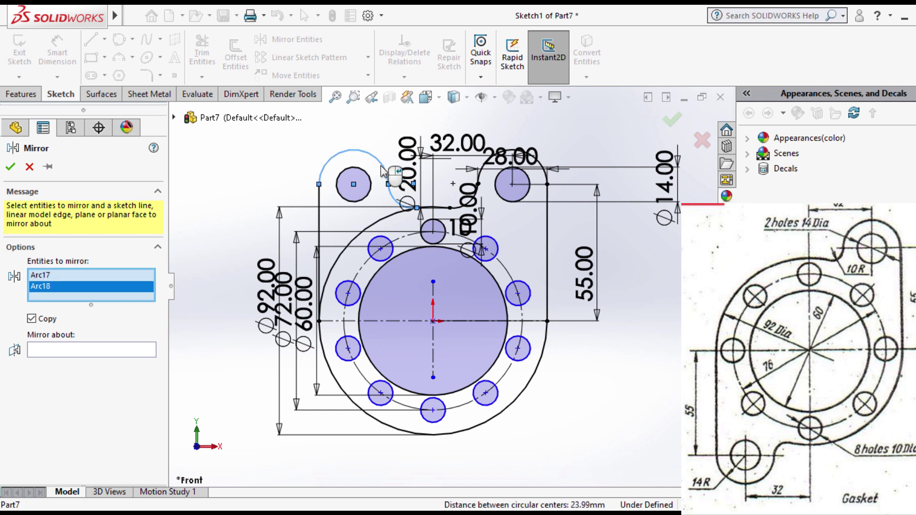
pyautogui.click(318, 212)
pyautogui.click(366, 228)
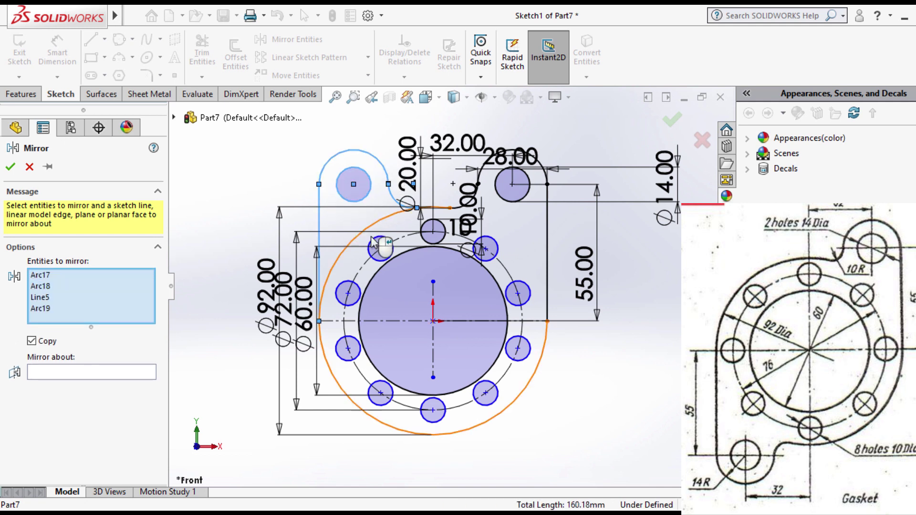
pyautogui.click(388, 322)
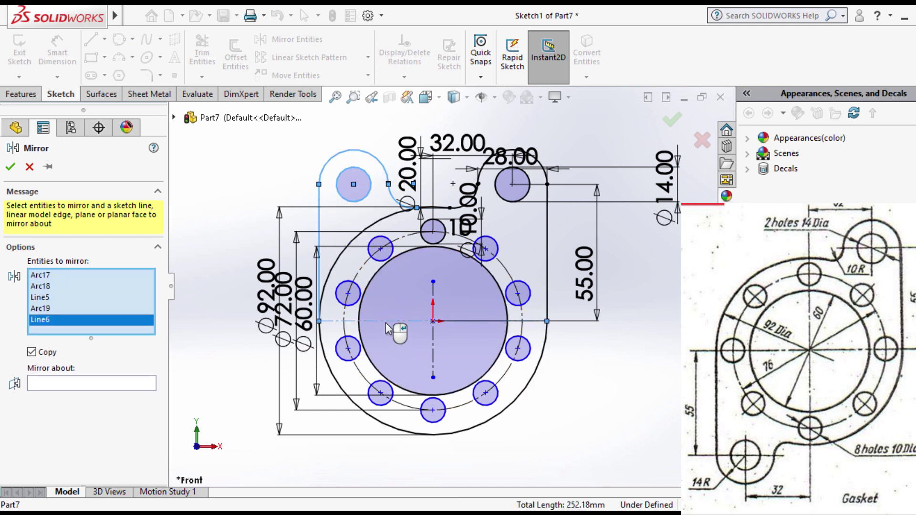
pyautogui.rightClick(111, 325)
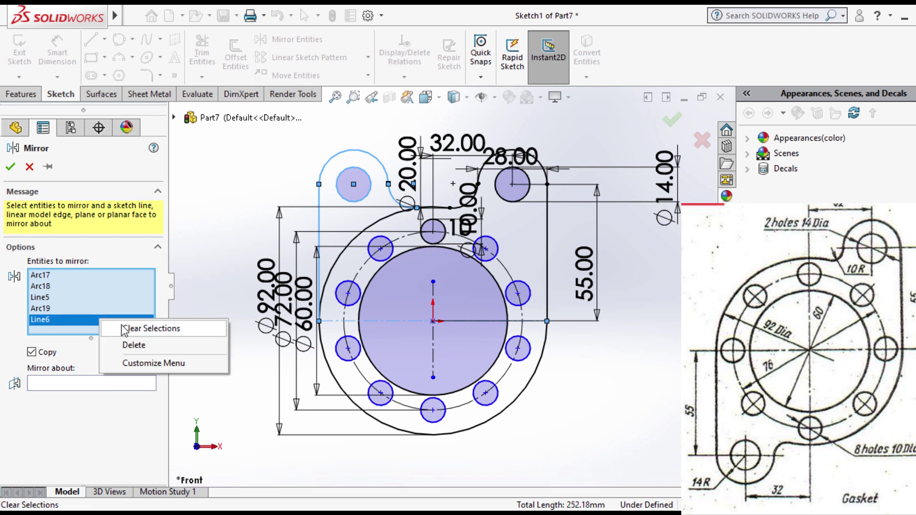
pyautogui.click(134, 345)
pyautogui.click(116, 372)
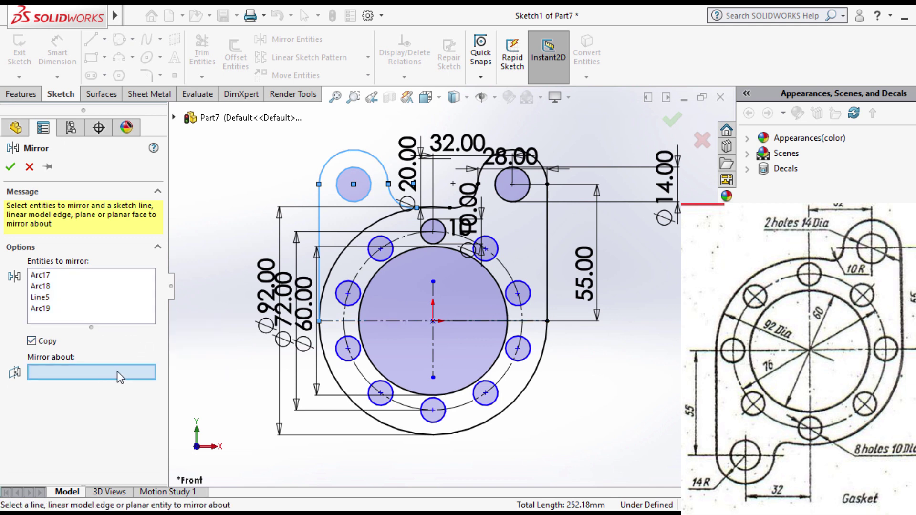
pyautogui.click(379, 321)
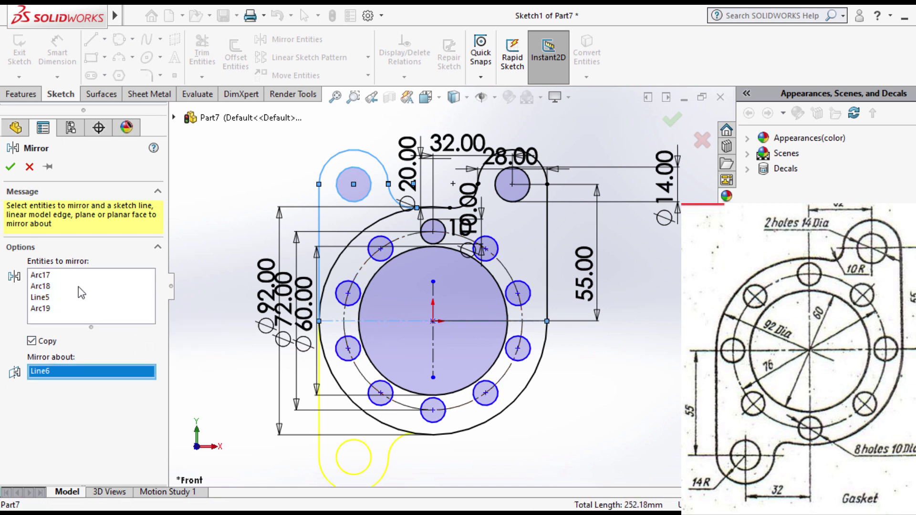
pyautogui.click(10, 167)
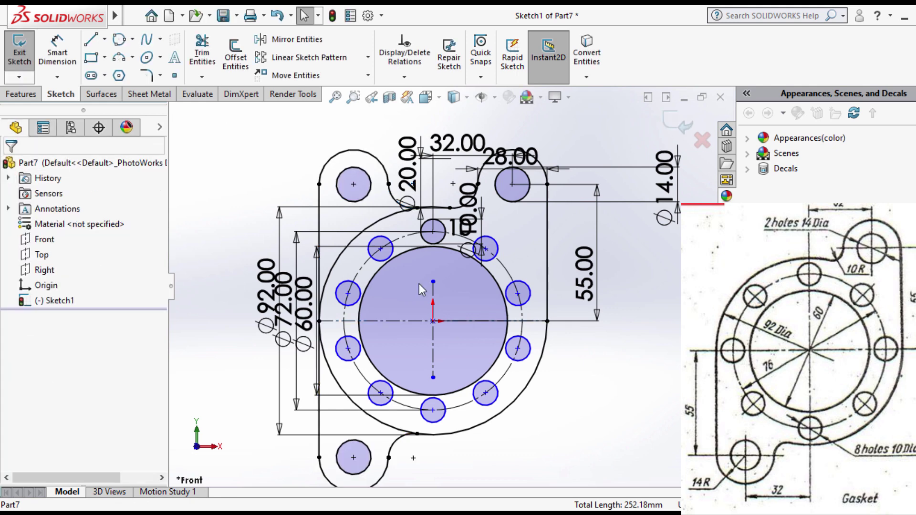
# Box-select the geometry around the upper-left lug and close the dimension properties panel
pyautogui.scroll(1, 458, 287)
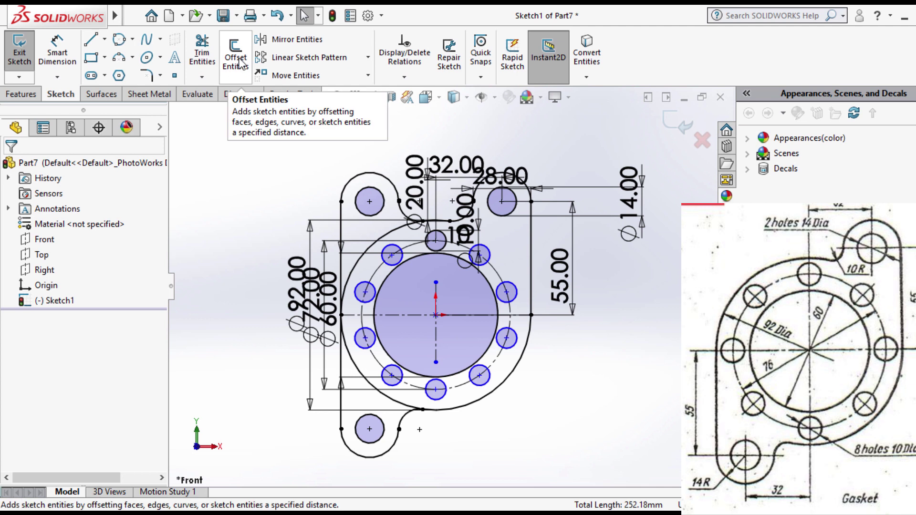
pyautogui.click(288, 40)
pyautogui.moveTo(404, 157); pyautogui.dragTo(336, 226)
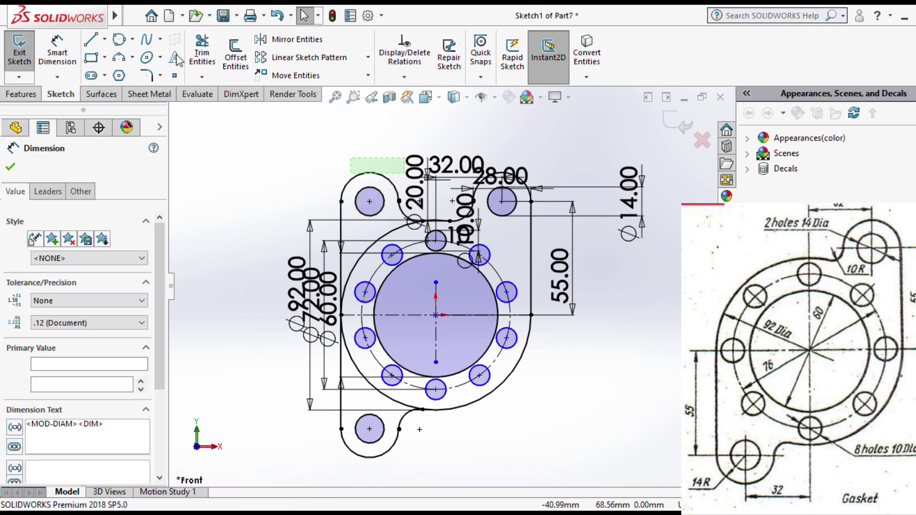
pyautogui.click(233, 166)
# Power-trim away the upper-left lug's arc and hole
pyautogui.click(202, 53)
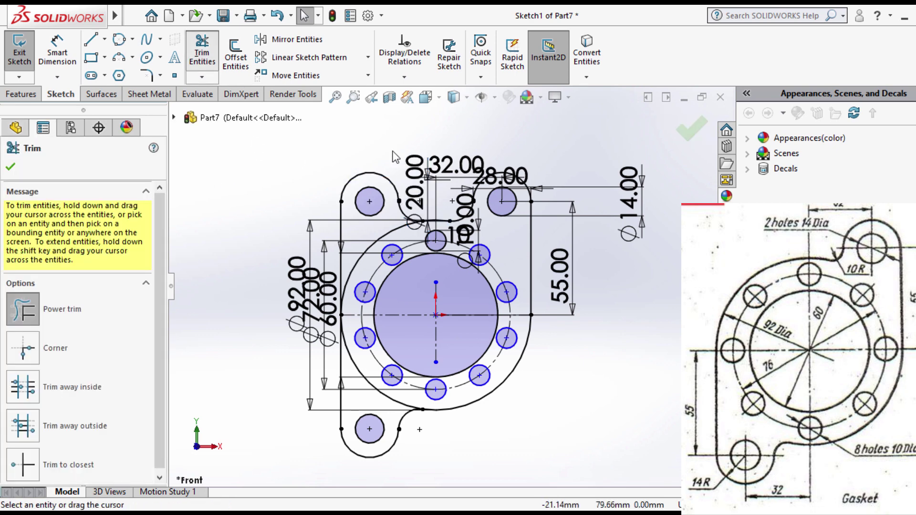
pyautogui.moveTo(394, 157); pyautogui.dragTo(344, 234)
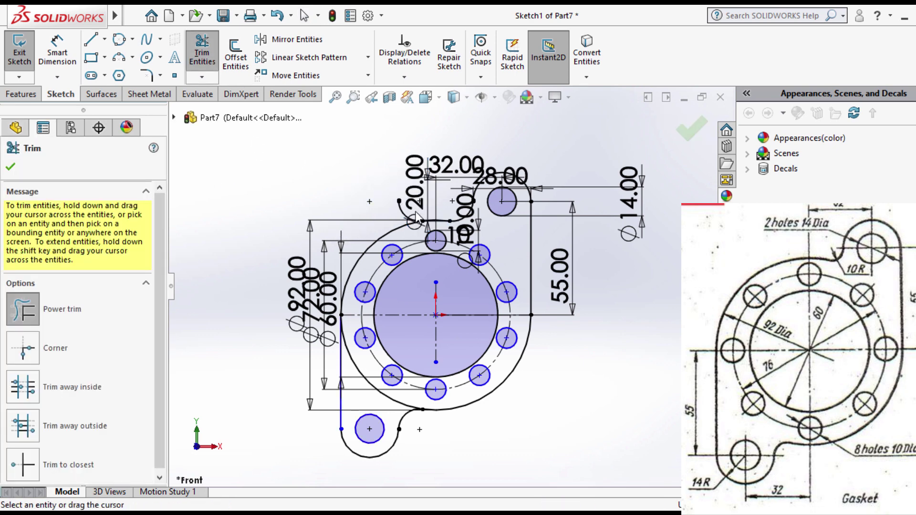
pyautogui.scroll(-3, 416, 217)
pyautogui.scroll(-2, 416, 217)
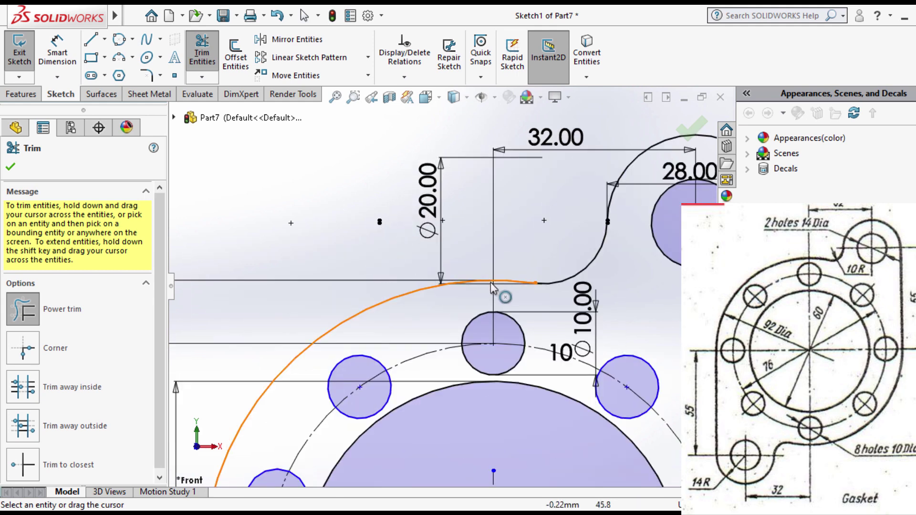
pyautogui.scroll(-2, 477, 291)
pyautogui.scroll(-1, 457, 298)
pyautogui.scroll(4, 460, 290)
pyautogui.scroll(-1, 460, 294)
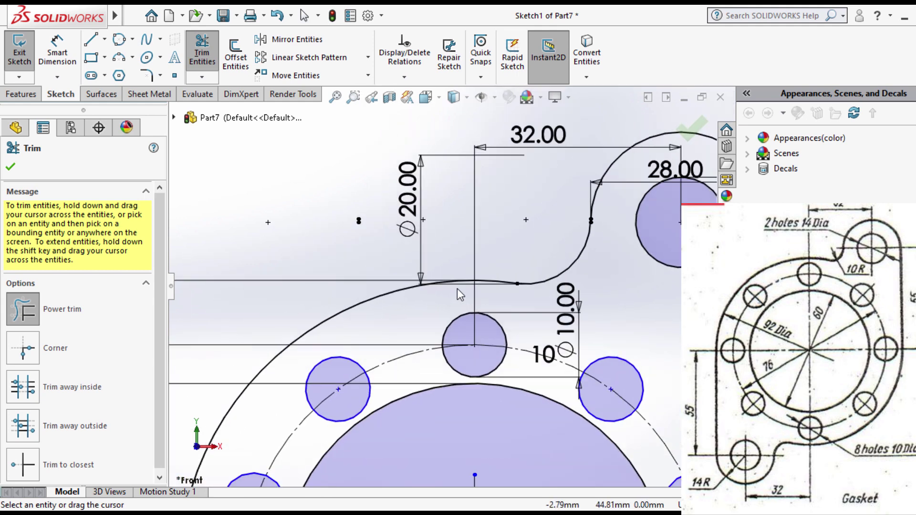
pyautogui.scroll(-1, 449, 291)
pyautogui.scroll(-1, 442, 294)
pyautogui.scroll(4, 441, 296)
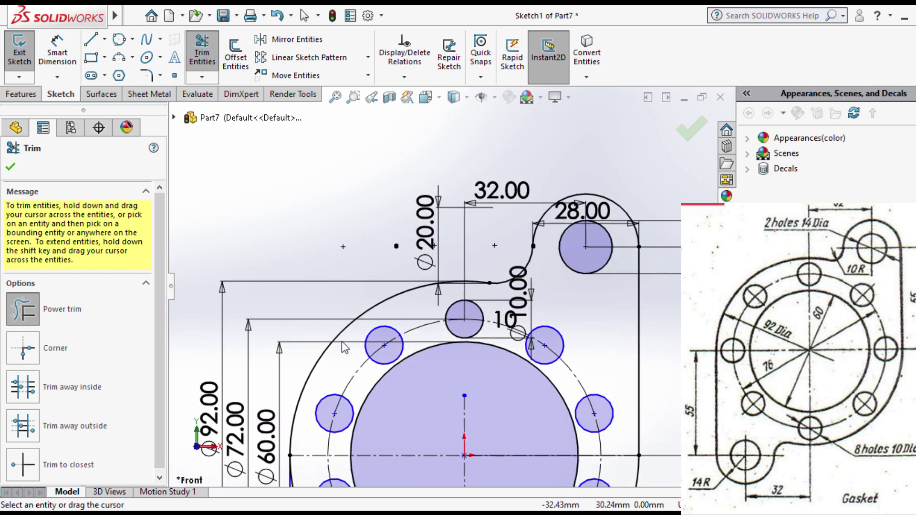
pyautogui.scroll(3, 426, 328)
pyautogui.scroll(2, 436, 343)
pyautogui.scroll(-2, 448, 335)
pyautogui.scroll(-2, 514, 291)
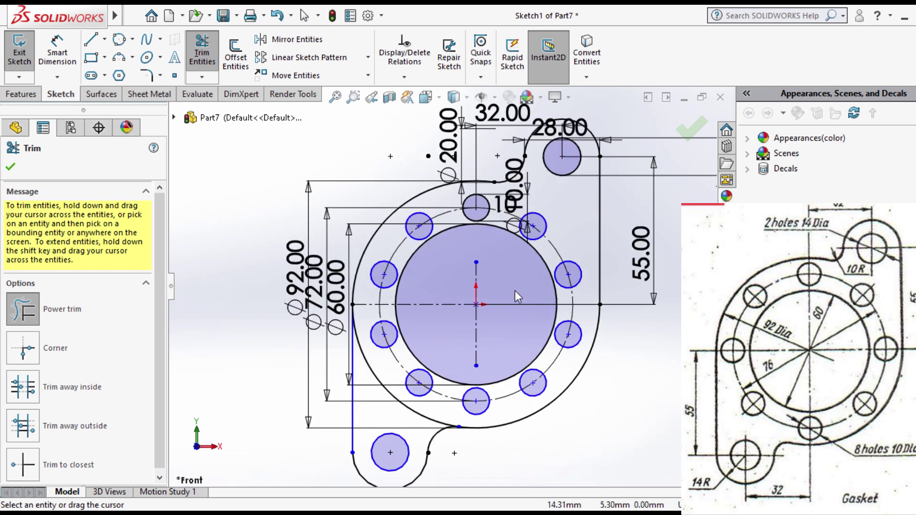
pyautogui.scroll(-1, 505, 349)
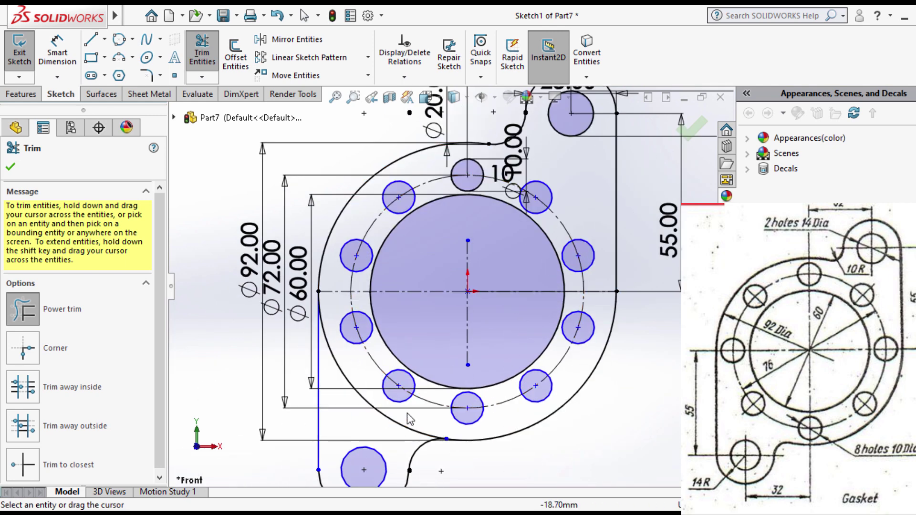
# Trim away the leftover lower-left arc of the Ø92 outer circle
pyautogui.moveTo(406, 423); pyautogui.dragTo(382, 436)
pyautogui.scroll(3, 409, 415)
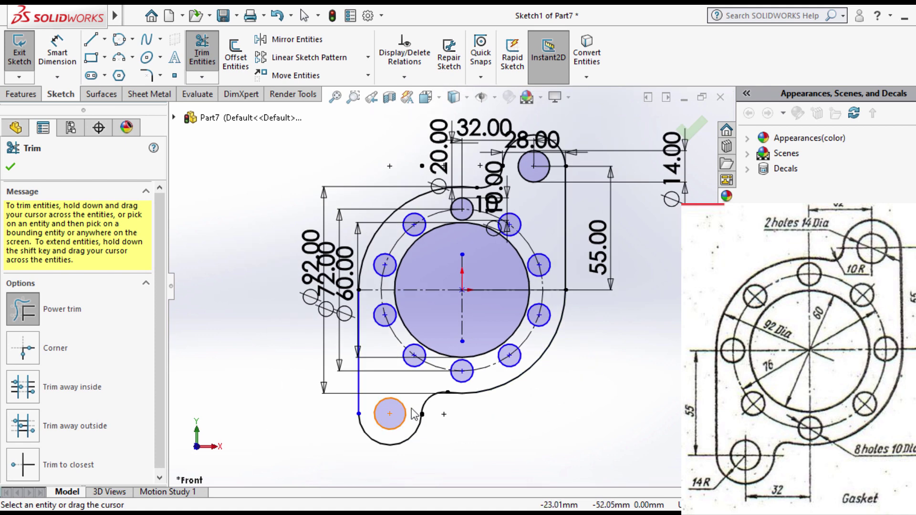
pyautogui.scroll(-1, 475, 332)
pyautogui.scroll(-3, 465, 267)
pyautogui.scroll(1, 453, 205)
pyautogui.scroll(-2, 453, 200)
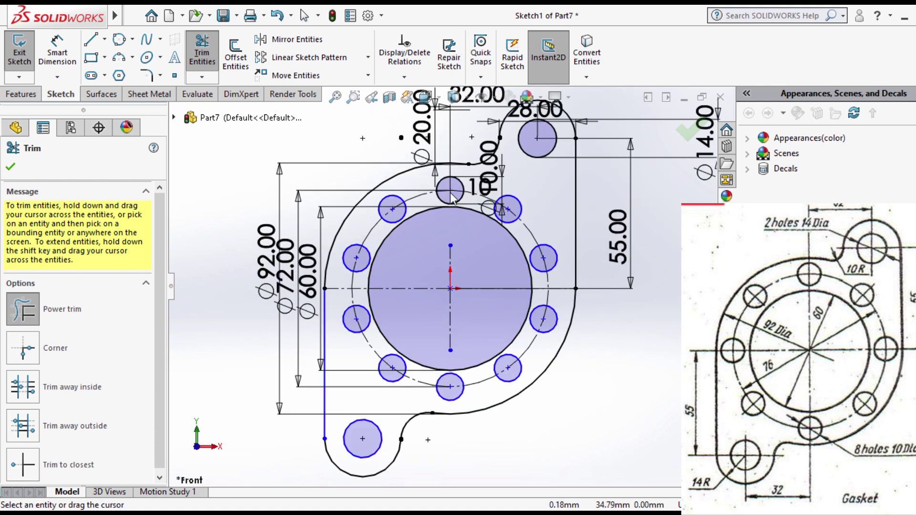
pyautogui.scroll(1, 420, 262)
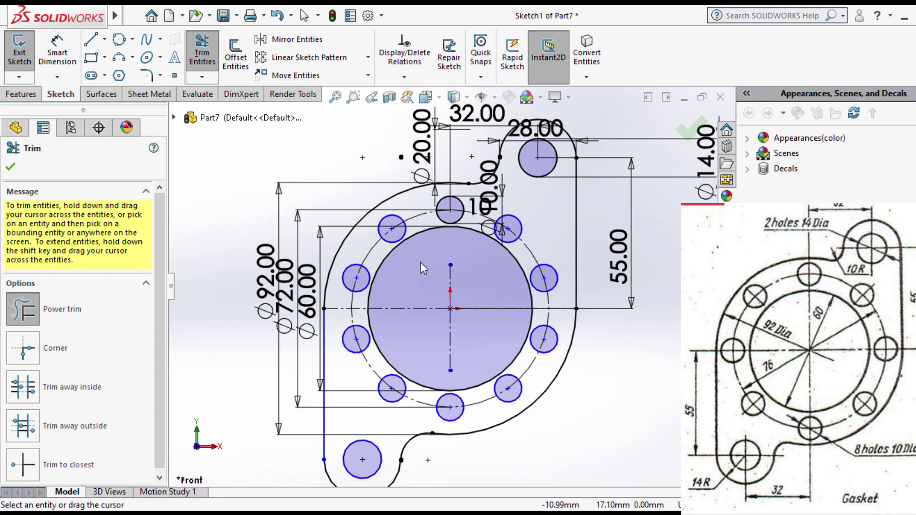
pyautogui.scroll(1, 420, 257)
pyautogui.scroll(-1, 411, 263)
pyautogui.scroll(-1, 410, 262)
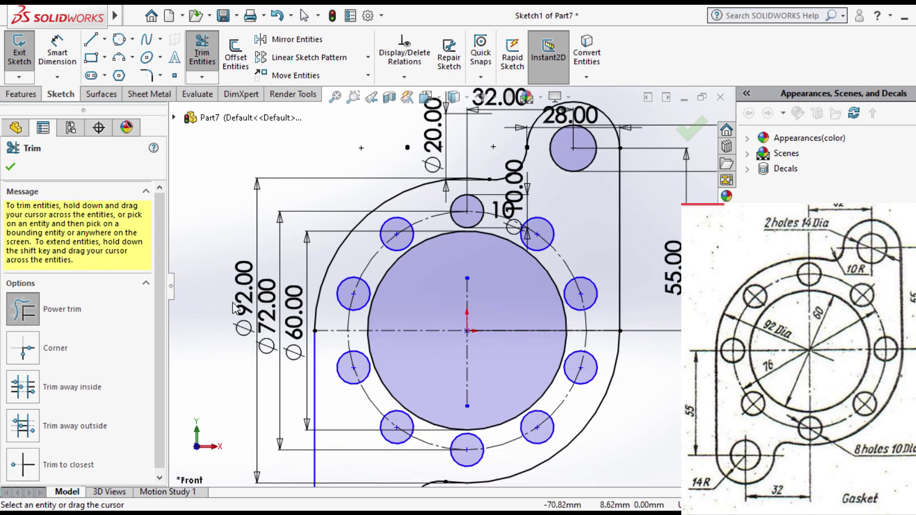
# Exit trimming and move the Ø92.00 and Ø72.00 dimensions further left
pyautogui.click(12, 167)
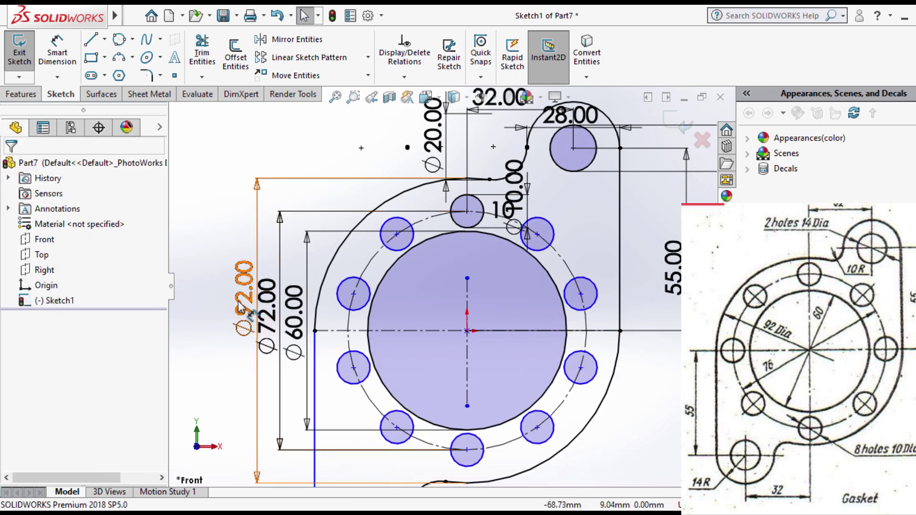
pyautogui.moveTo(230, 303); pyautogui.dragTo(209, 302)
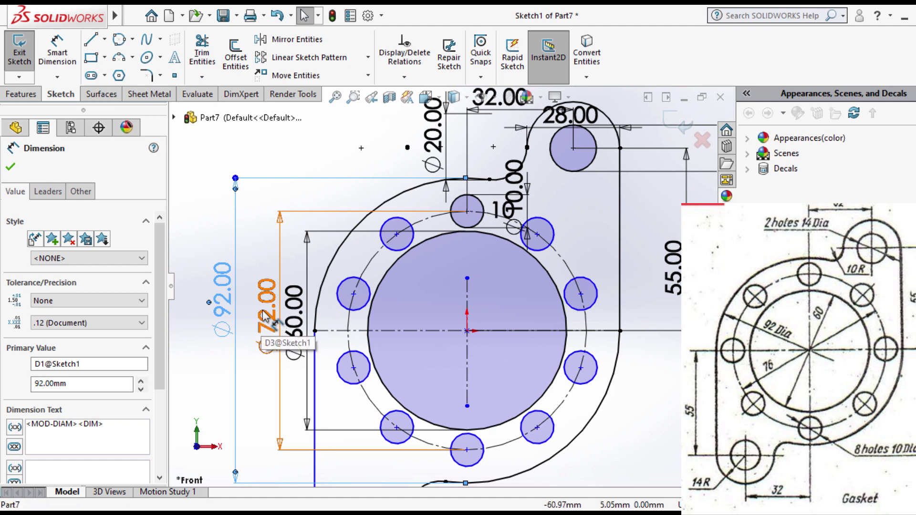
pyautogui.moveTo(267, 310)
pyautogui.mouseDown()
pyautogui.moveTo(255, 310)
pyautogui.moveTo(287, 328)
pyautogui.mouseUp()
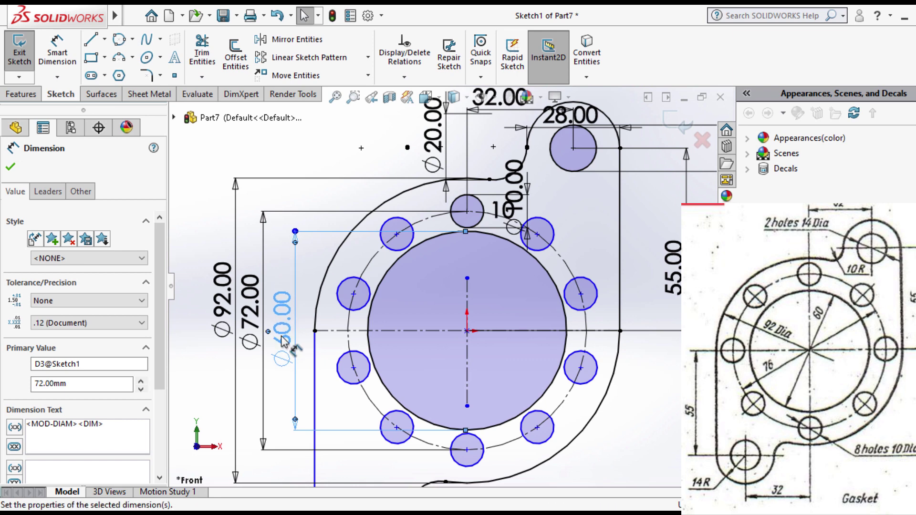
# Shift the Ø20.00 dimension clear of its arc and open its context menu
pyautogui.scroll(2, 450, 237)
pyautogui.scroll(-2, 485, 171)
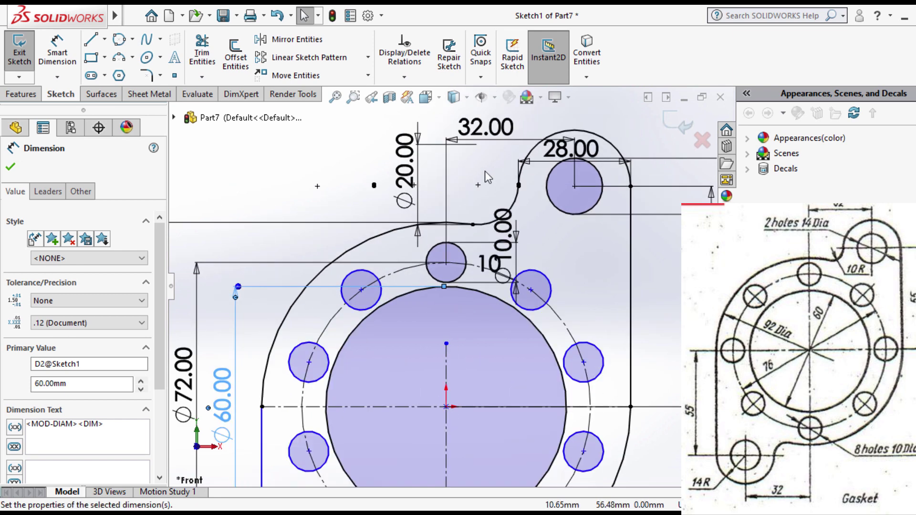
pyautogui.scroll(-1, 484, 171)
pyautogui.scroll(-1, 430, 181)
pyautogui.moveTo(400, 190)
pyautogui.mouseDown()
pyautogui.moveTo(475, 225)
pyautogui.moveTo(393, 208)
pyautogui.mouseUp()
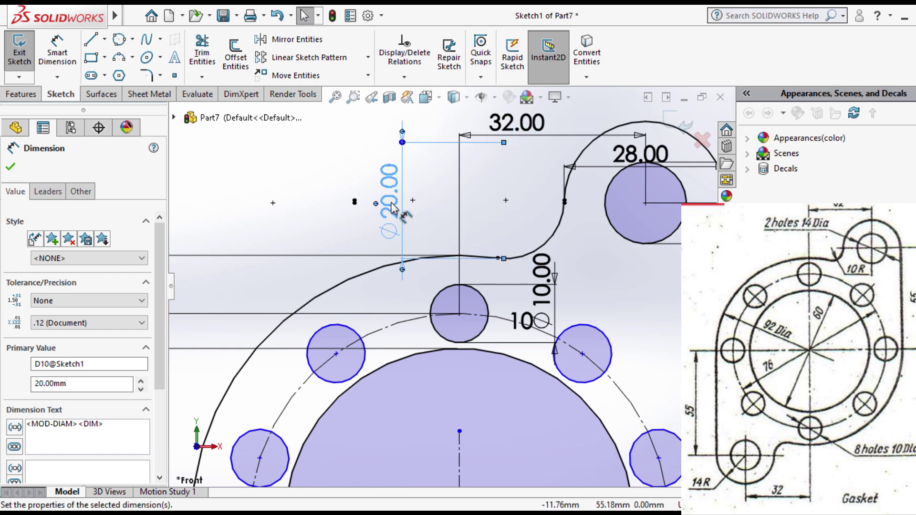
pyautogui.rightClick(393, 207)
pyautogui.click(337, 199)
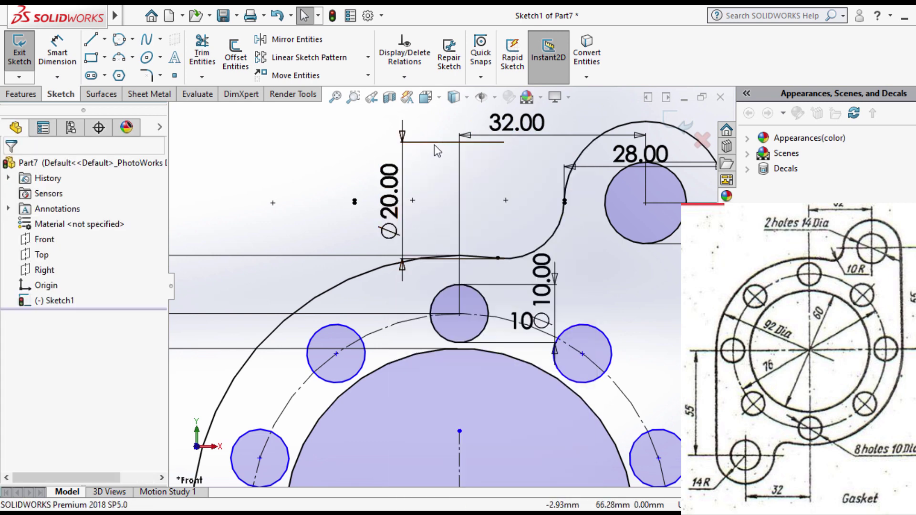
# Delete the Ø20.00 and 28.00 dimensions, keeping 32.00 unchanged
pyautogui.press('Delete')
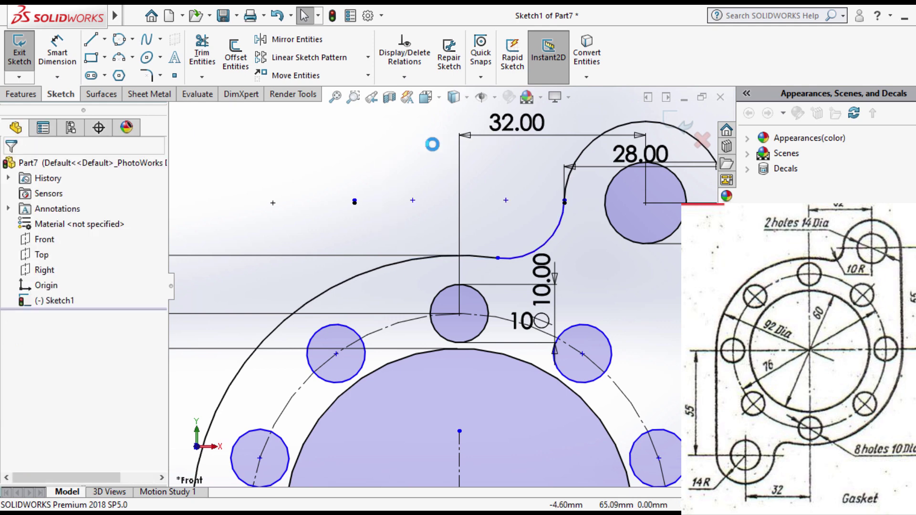
pyautogui.doubleClick(542, 136)
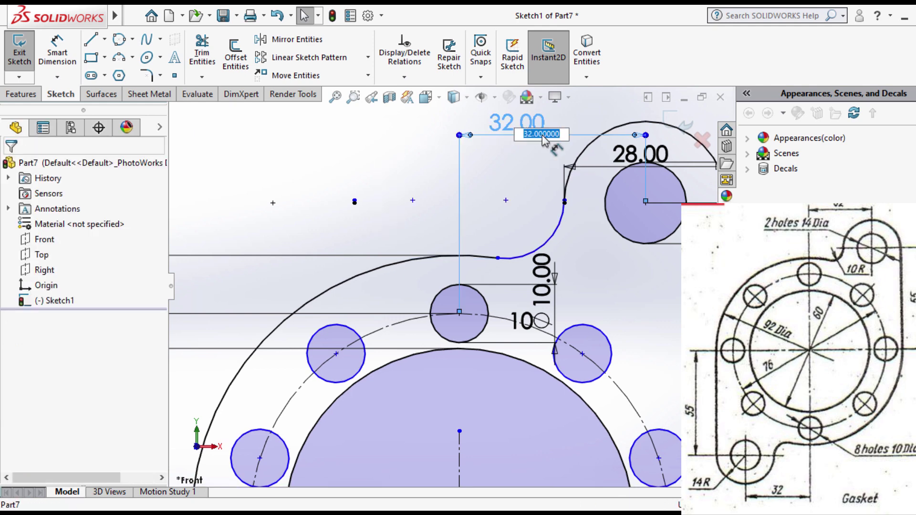
pyautogui.press('Return')
pyautogui.scroll(2, 573, 201)
pyautogui.scroll(-1, 639, 199)
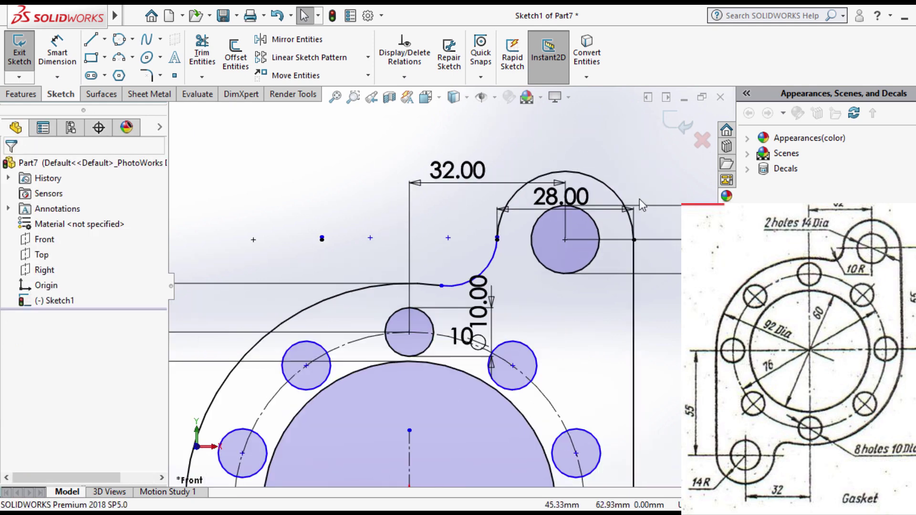
pyautogui.scroll(-1, 639, 198)
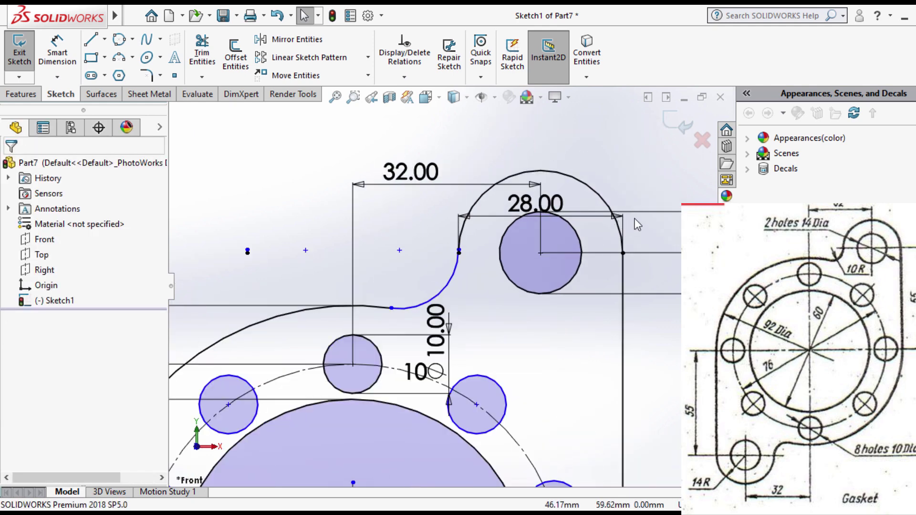
pyautogui.click(502, 217)
pyautogui.press('Delete')
# Move the Ø10.00 bolt-hole dimension left beside the top hole
pyautogui.scroll(1, 502, 217)
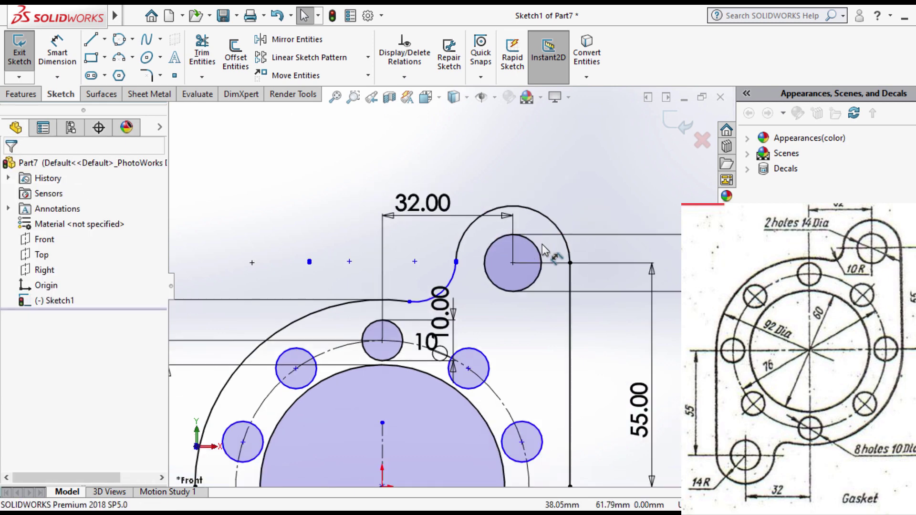
pyautogui.scroll(1, 496, 287)
pyautogui.scroll(1, 493, 312)
pyautogui.scroll(1, 494, 312)
pyautogui.scroll(-1, 494, 313)
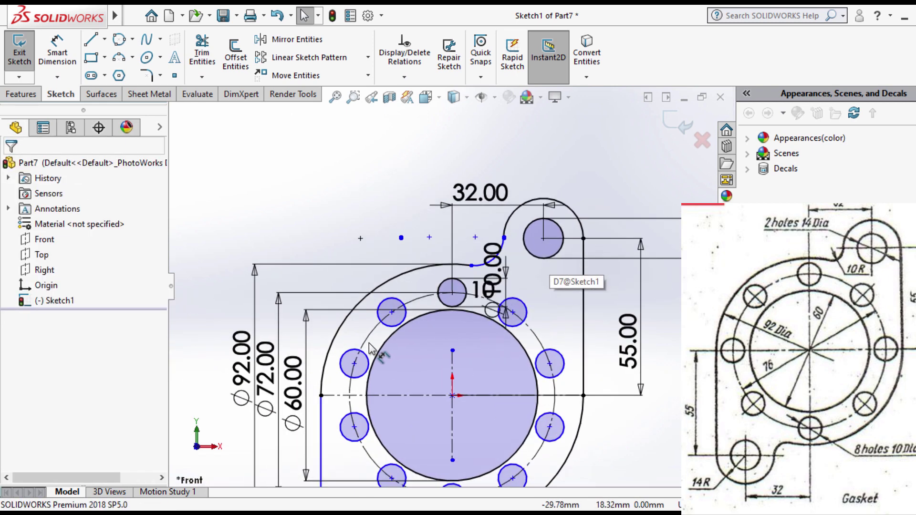
pyautogui.scroll(-2, 477, 329)
pyautogui.scroll(-1, 503, 304)
pyautogui.scroll(-1, 514, 245)
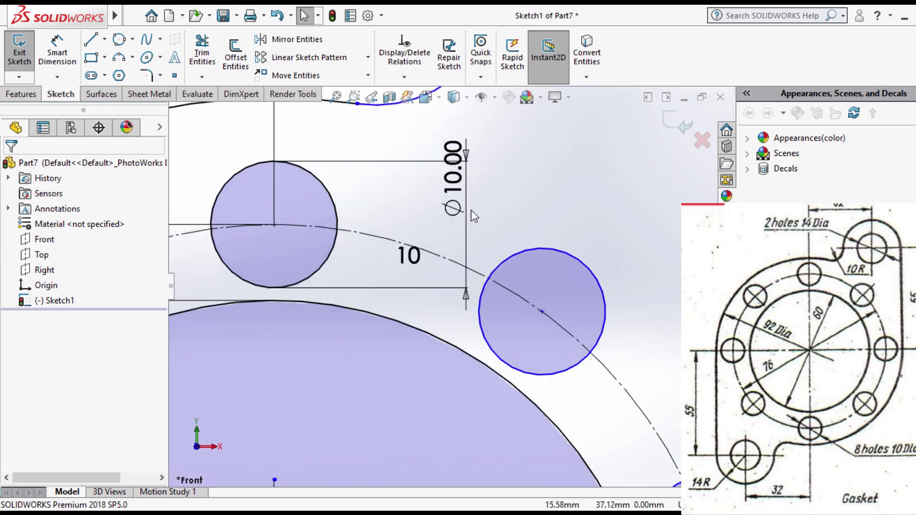
pyautogui.moveTo(465, 227)
pyautogui.mouseDown()
pyautogui.moveTo(361, 206)
pyautogui.moveTo(364, 217)
pyautogui.mouseUp()
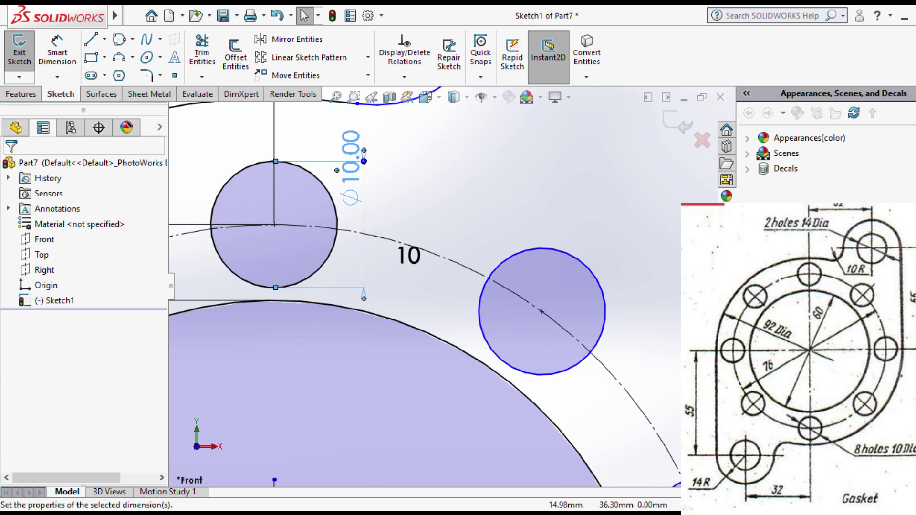
pyautogui.scroll(2, 487, 265)
pyautogui.scroll(2, 486, 266)
pyautogui.scroll(2, 487, 265)
pyautogui.scroll(2, 485, 261)
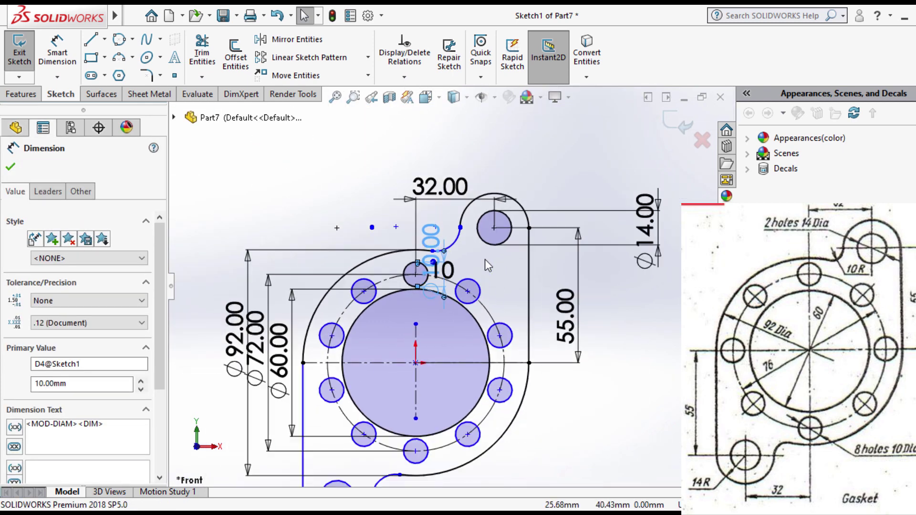
pyautogui.scroll(-1, 446, 297)
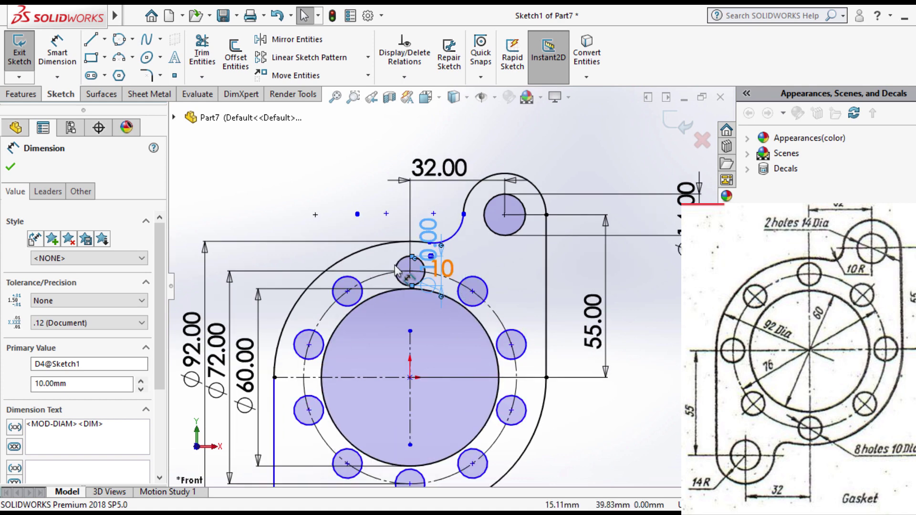
pyautogui.scroll(-2, 495, 209)
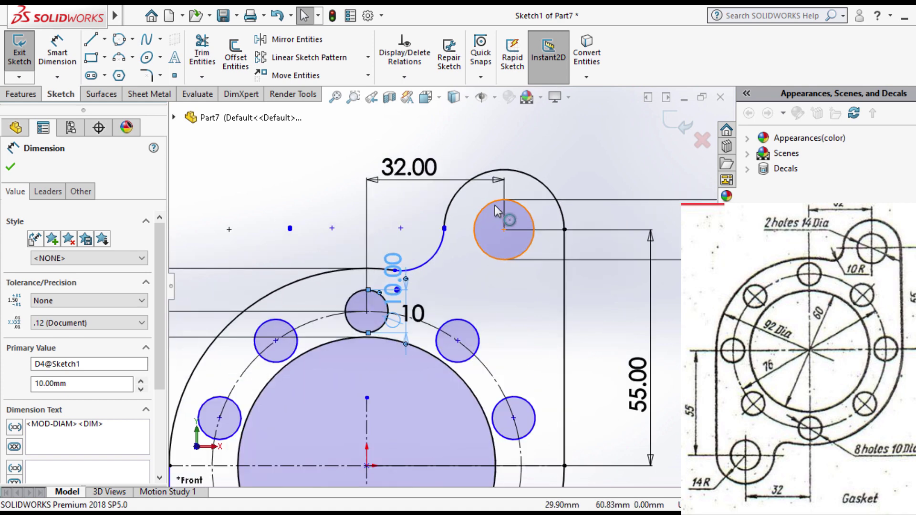
pyautogui.scroll(-1, 494, 210)
pyautogui.scroll(2, 447, 256)
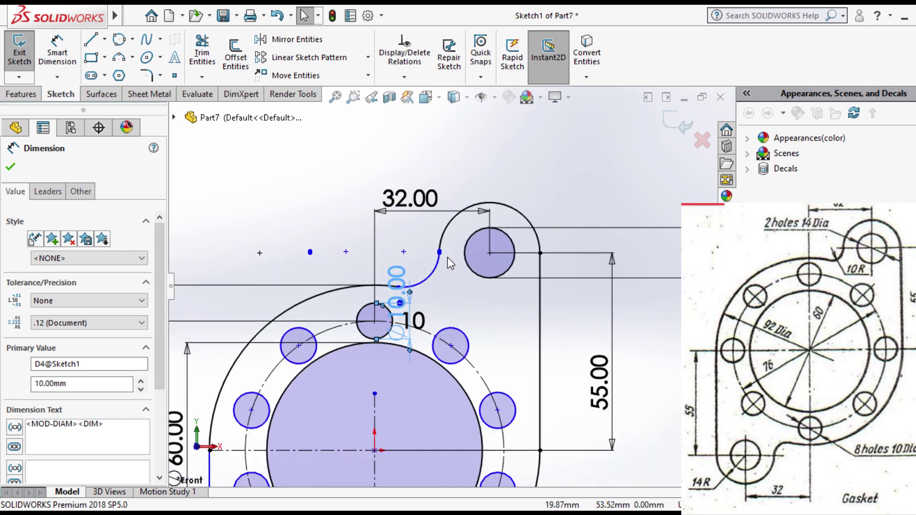
pyautogui.scroll(2, 392, 382)
pyautogui.scroll(2, 394, 383)
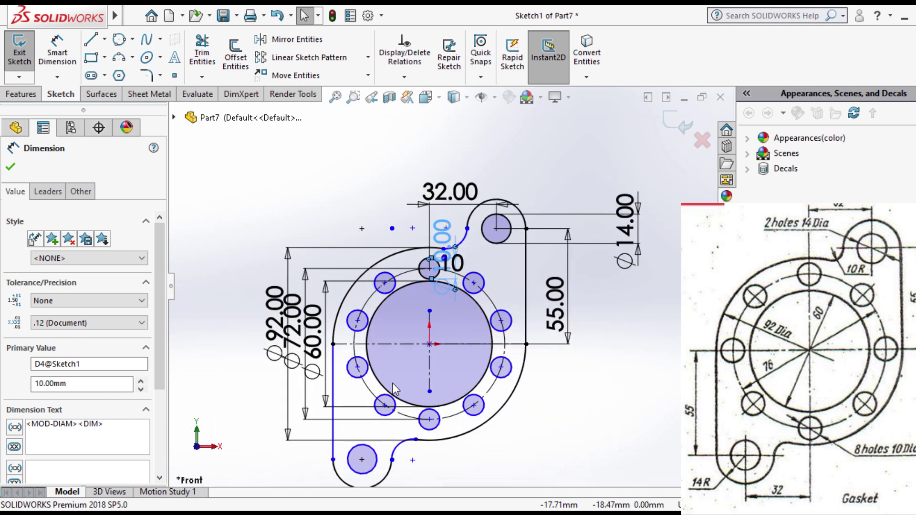
pyautogui.scroll(-3, 446, 296)
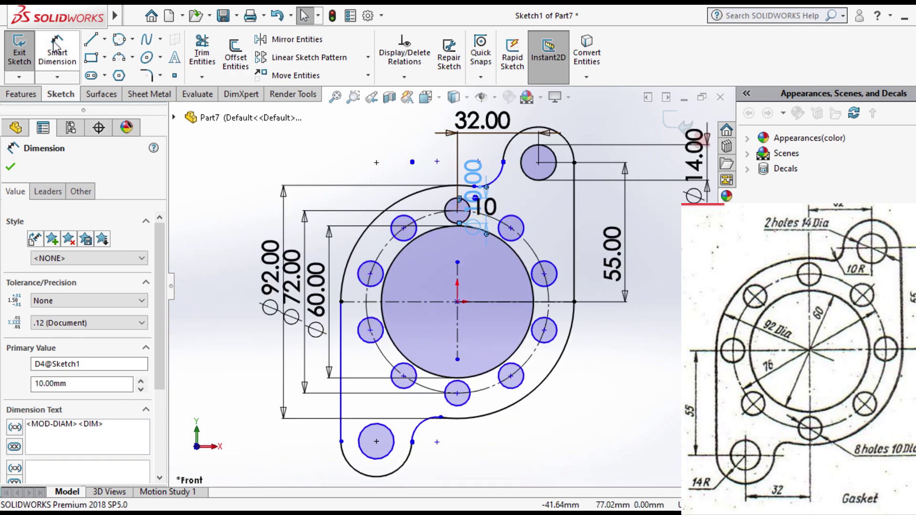